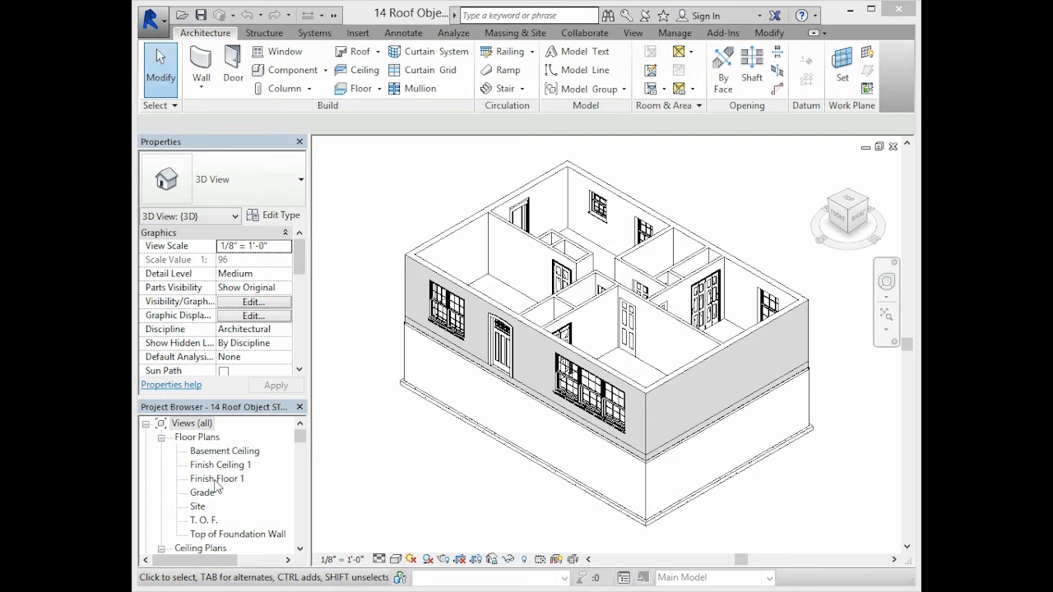
On the Finish Floor 1 plan, start a footprint roof and duplicate its Generic - 12" type under the name Roof.
double_click(216, 480)
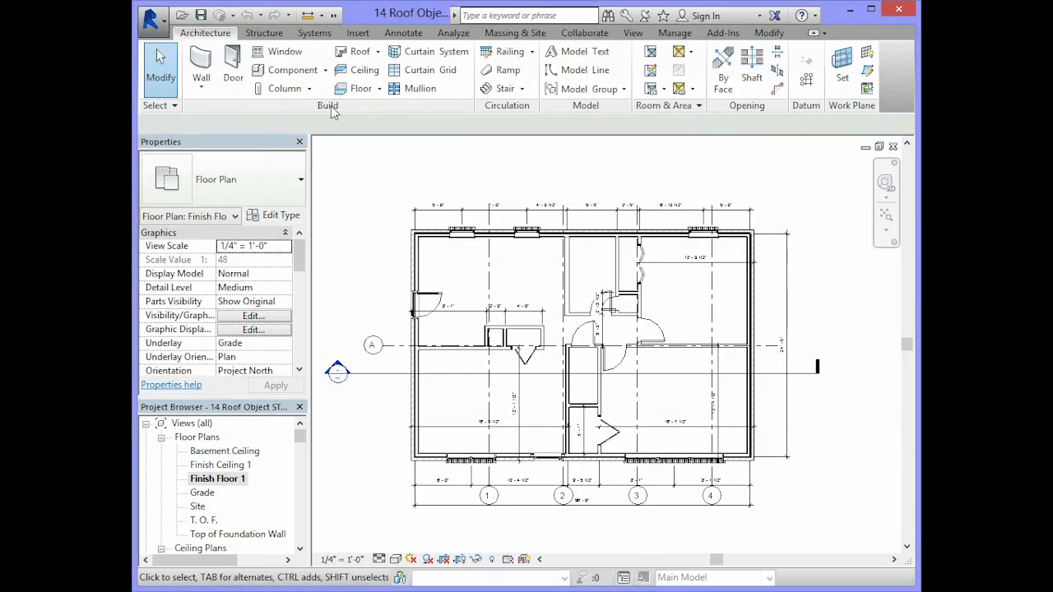
click(360, 53)
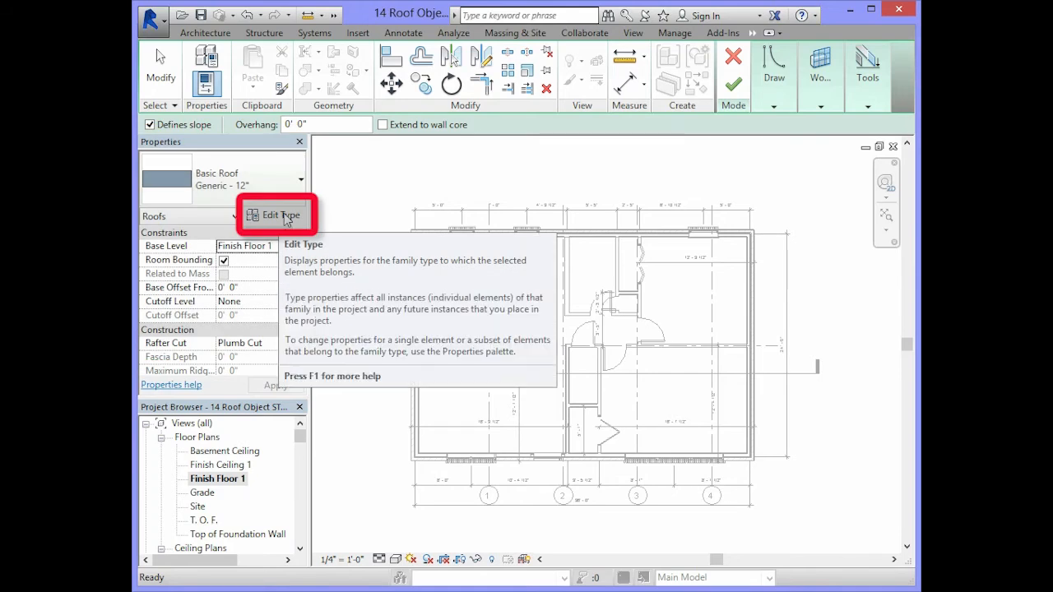
click(285, 216)
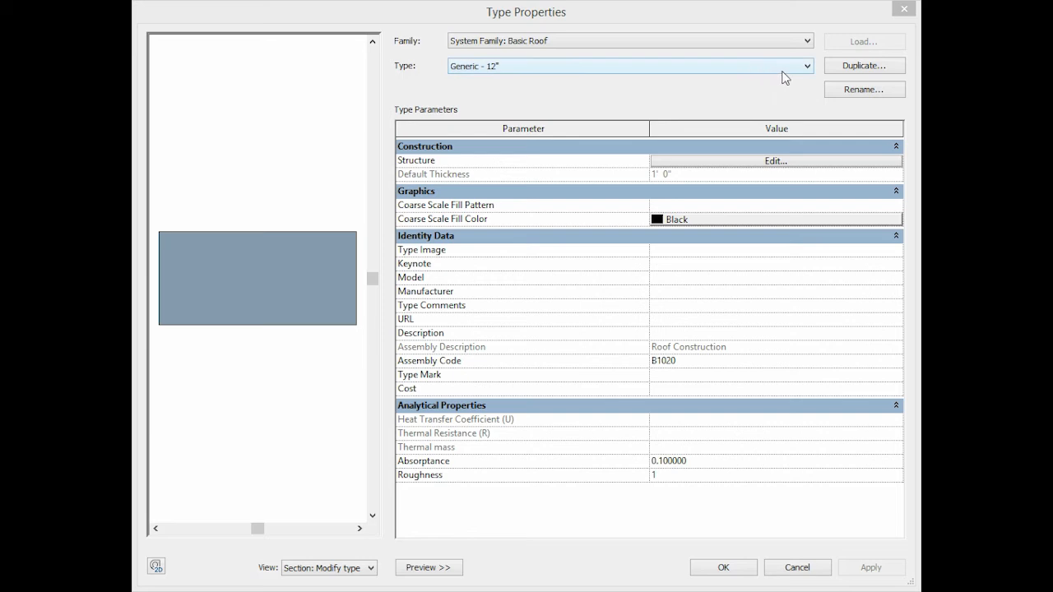
click(861, 68)
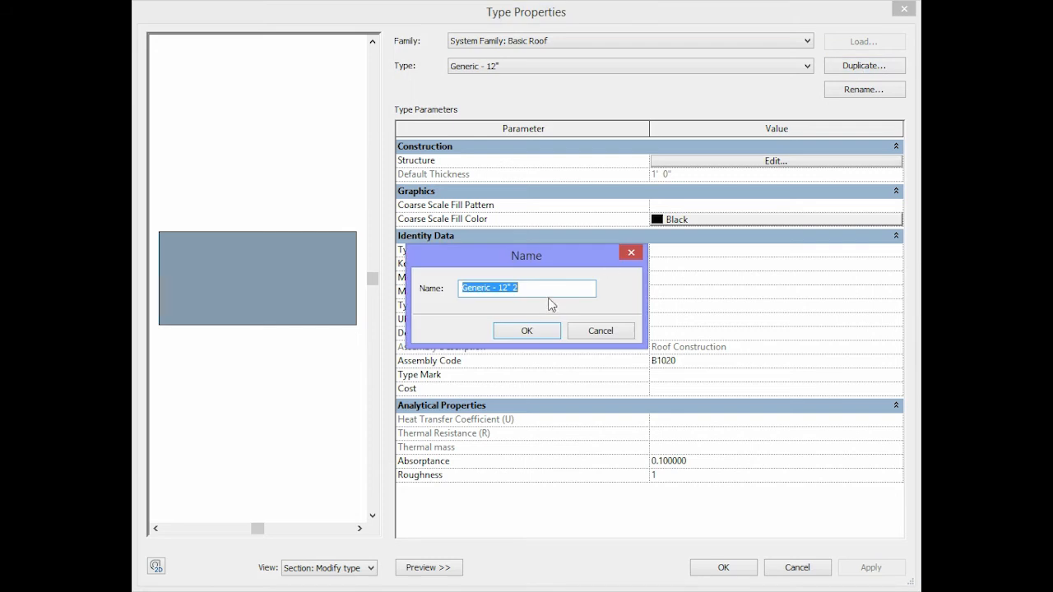
text(Roof)
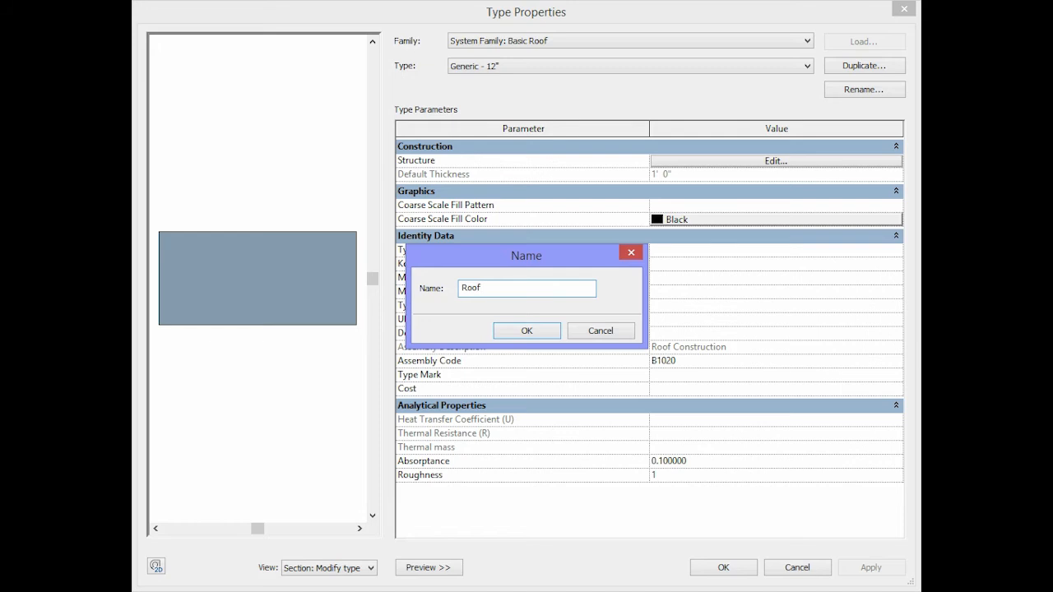
click(524, 332)
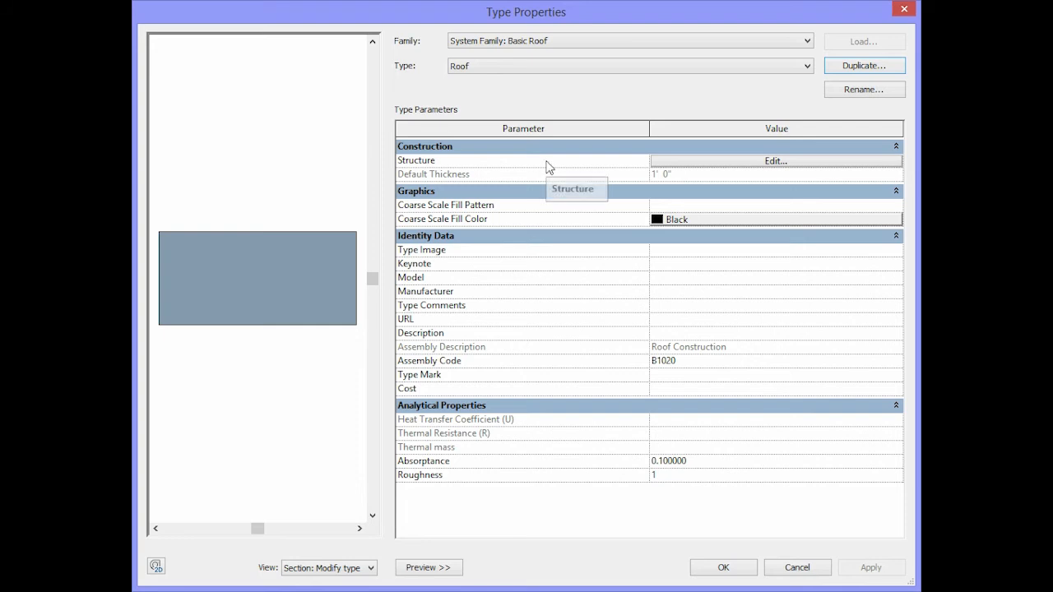
In the Roof type's assembly, assign the wood material Structure - Wood Joist/Rafter Layer to the Structure [1] layer.
click(750, 162)
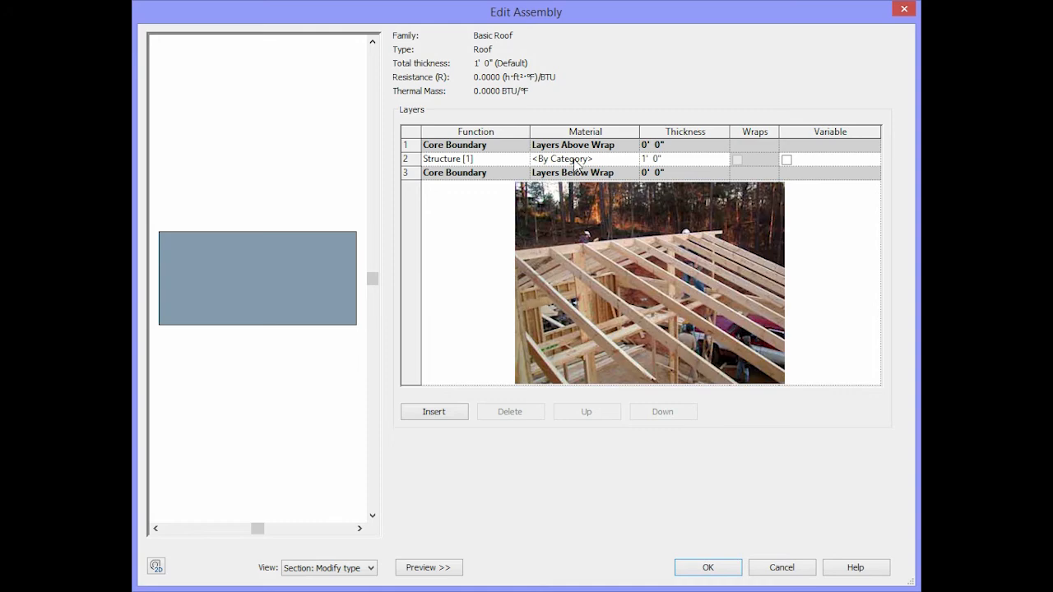
click(635, 162)
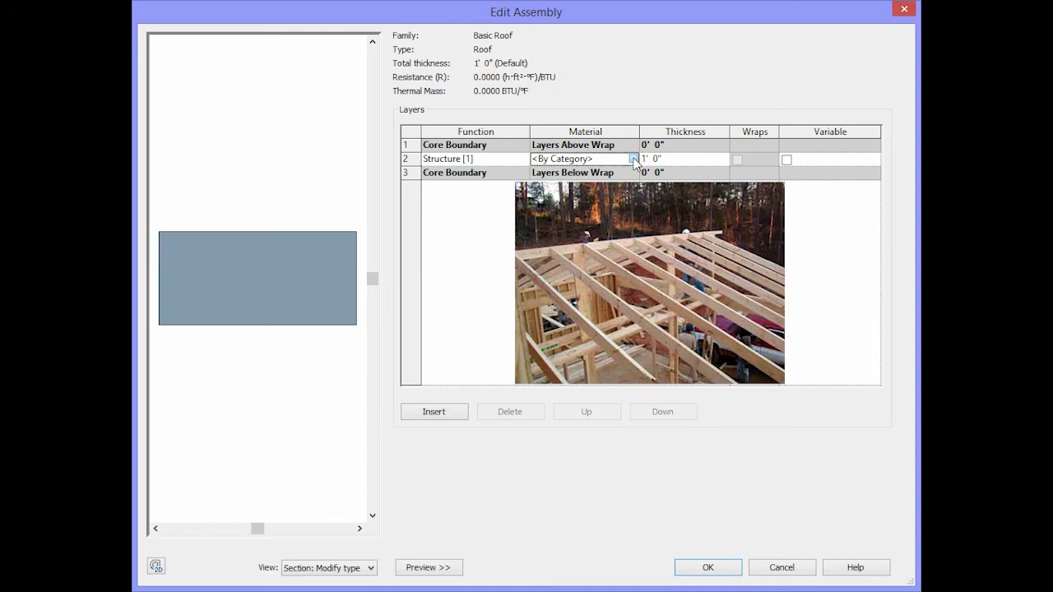
click(635, 159)
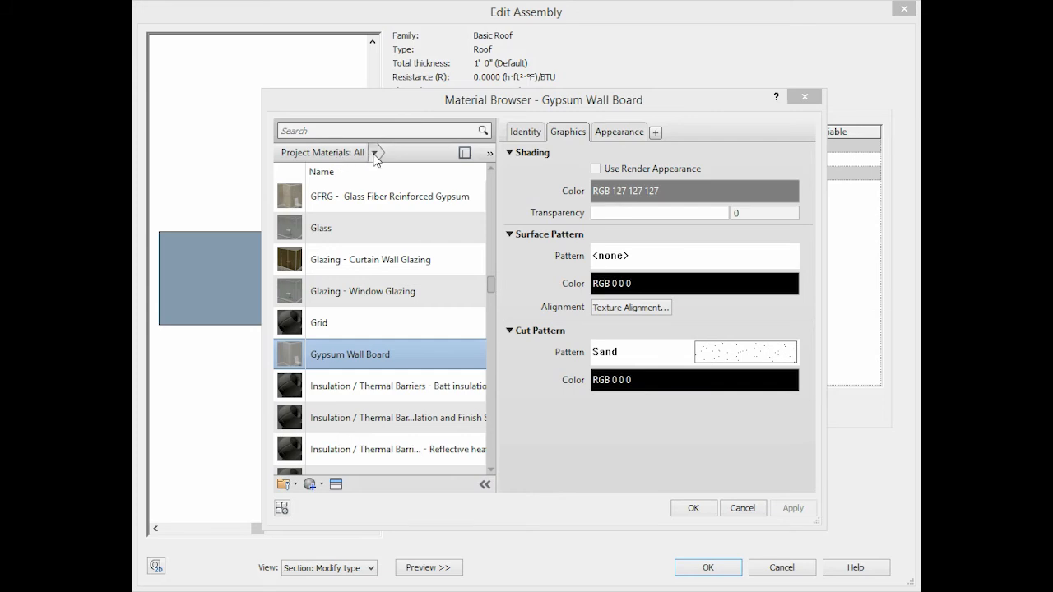
click(374, 153)
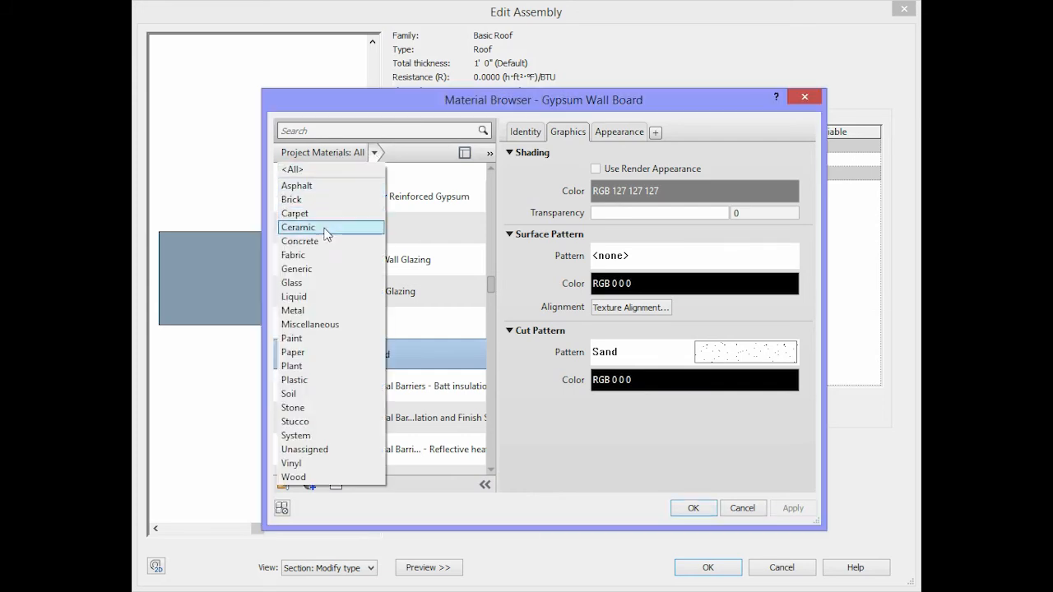
click(315, 479)
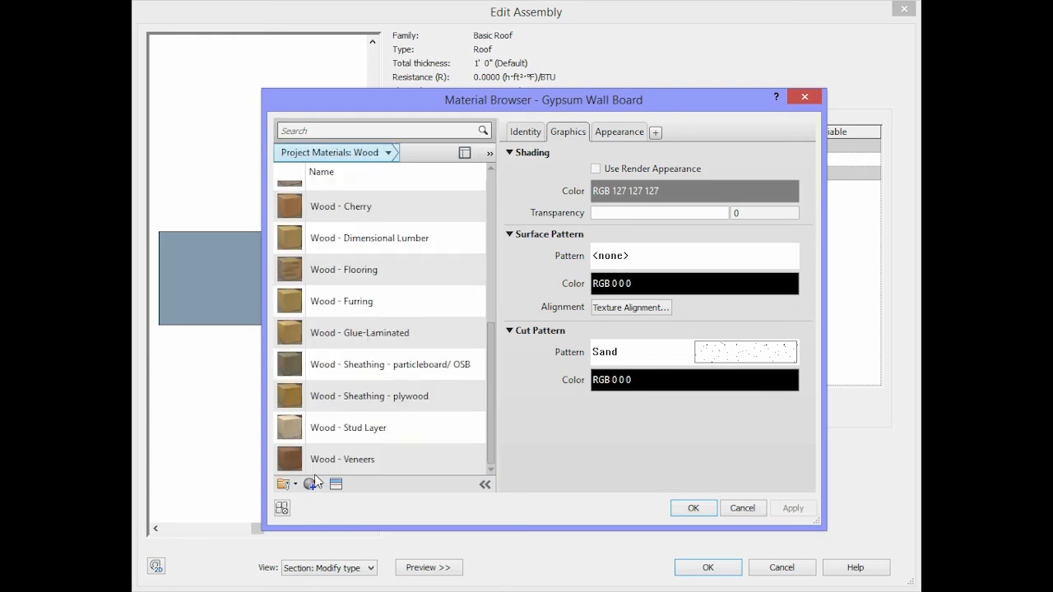
drag(492, 421, 492, 307)
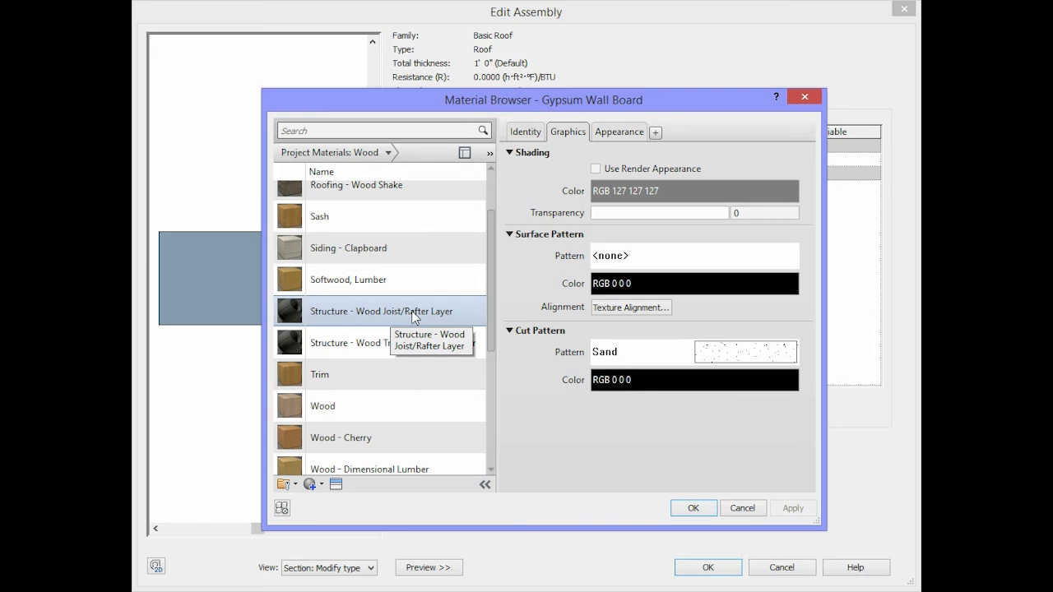
click(414, 318)
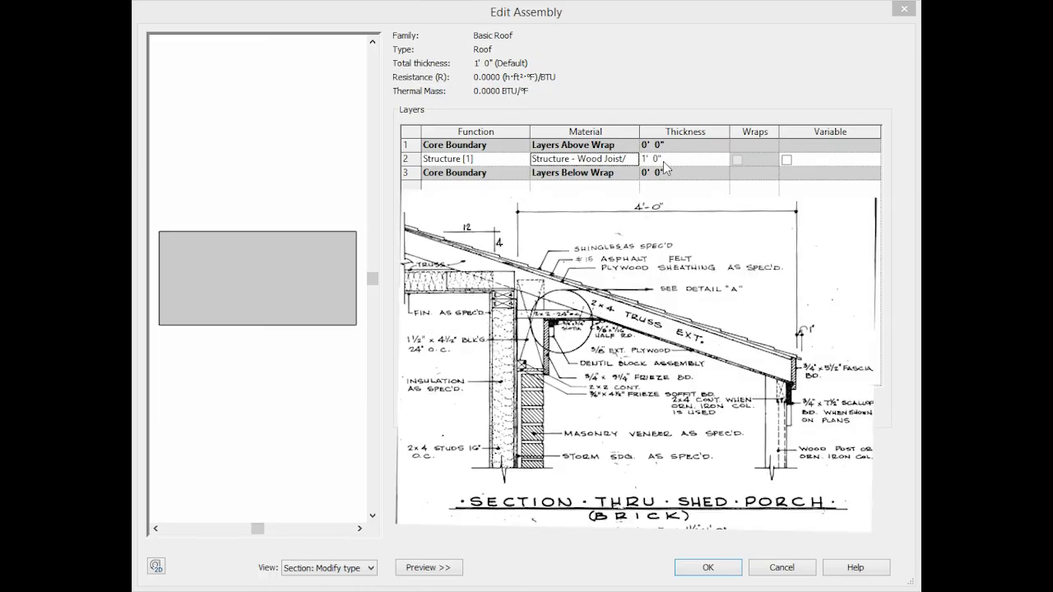
Set the thickness of the wood joist/rafter structure layer to 3 1/2".
click(665, 161)
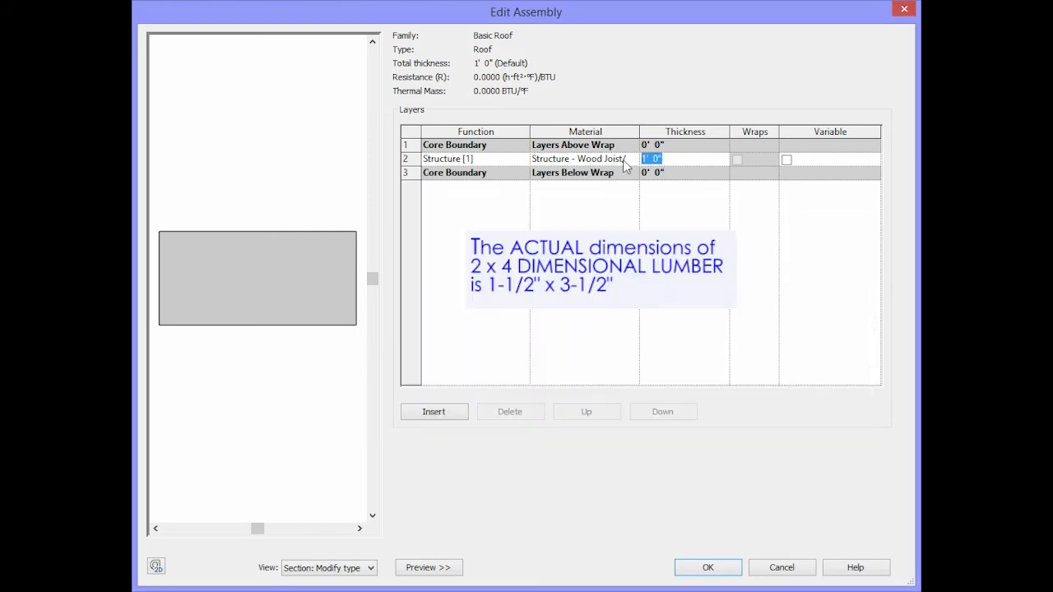
text(3 1/2")
key(Tab)
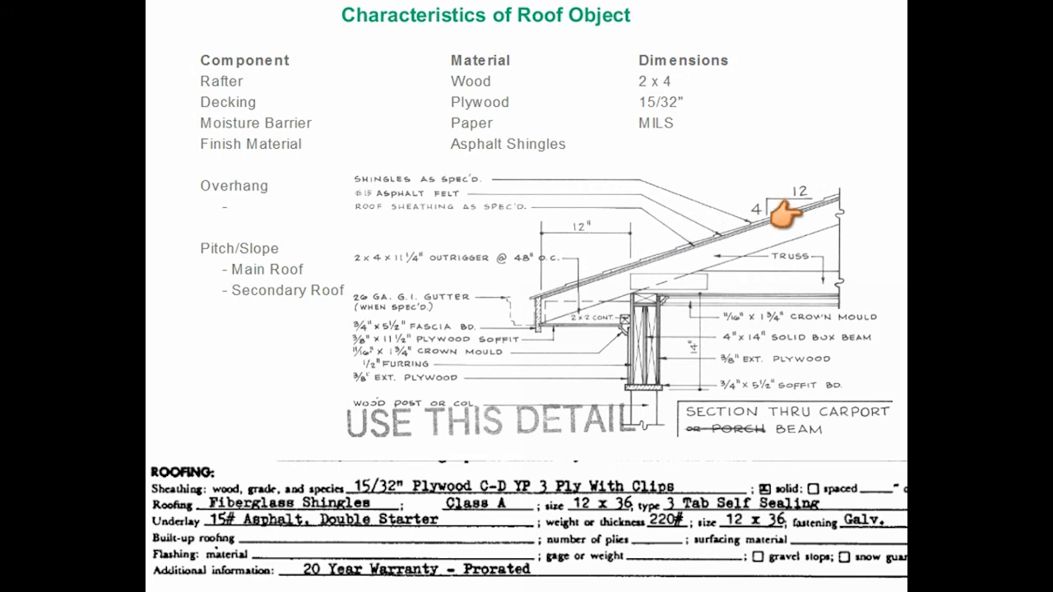
click(832, 201)
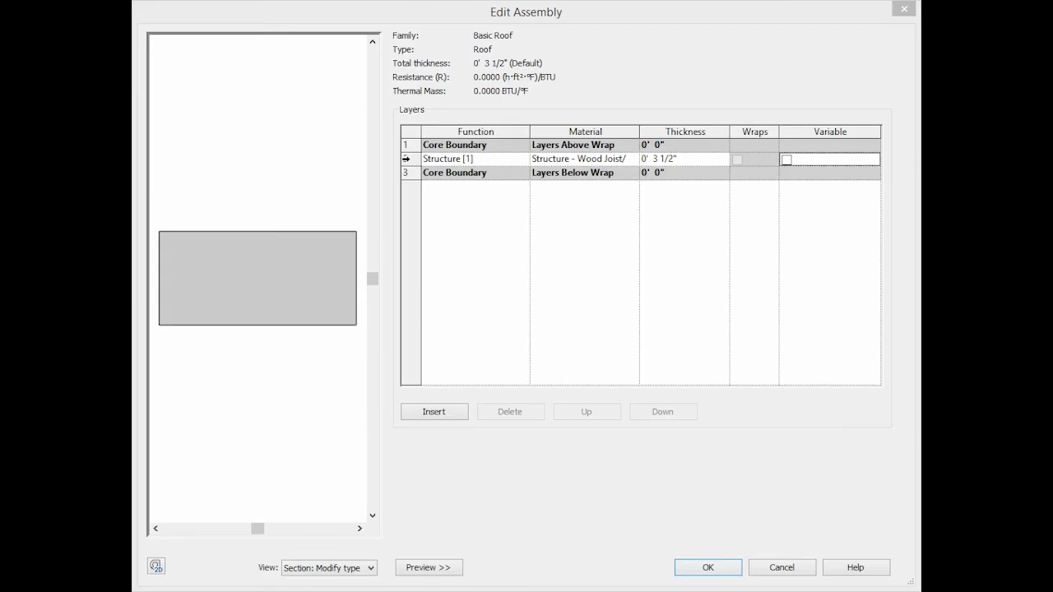
Insert a new layer above the rafter structure layer and set its function to Substrate [2].
click(406, 159)
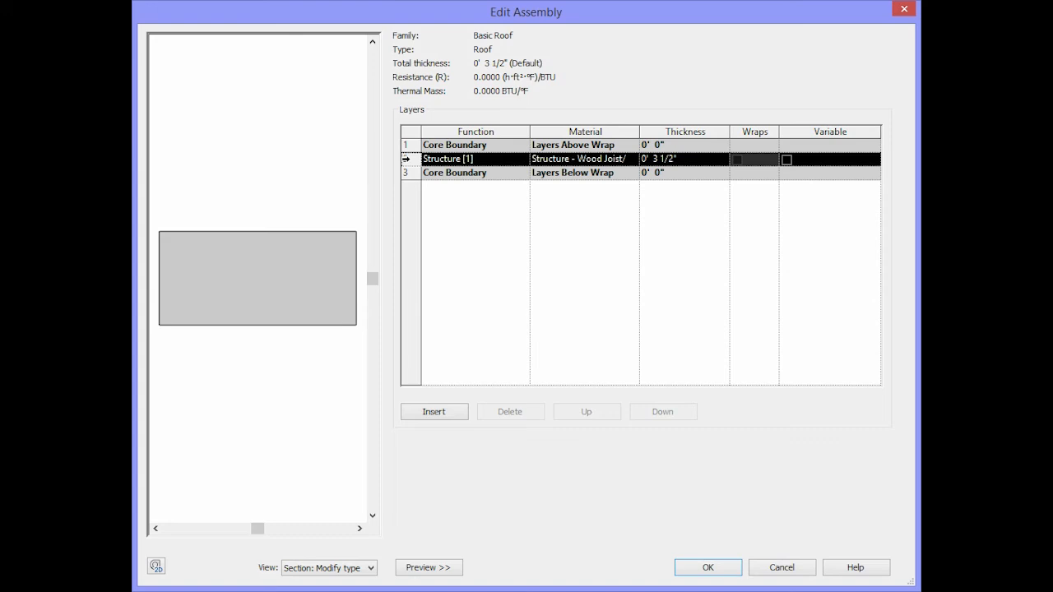
click(435, 412)
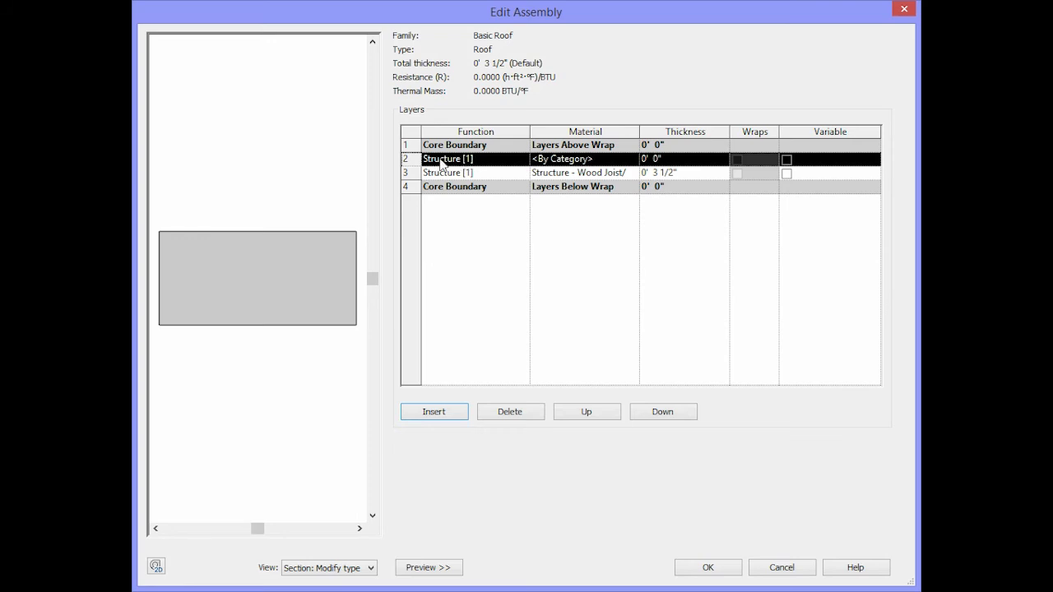
click(522, 161)
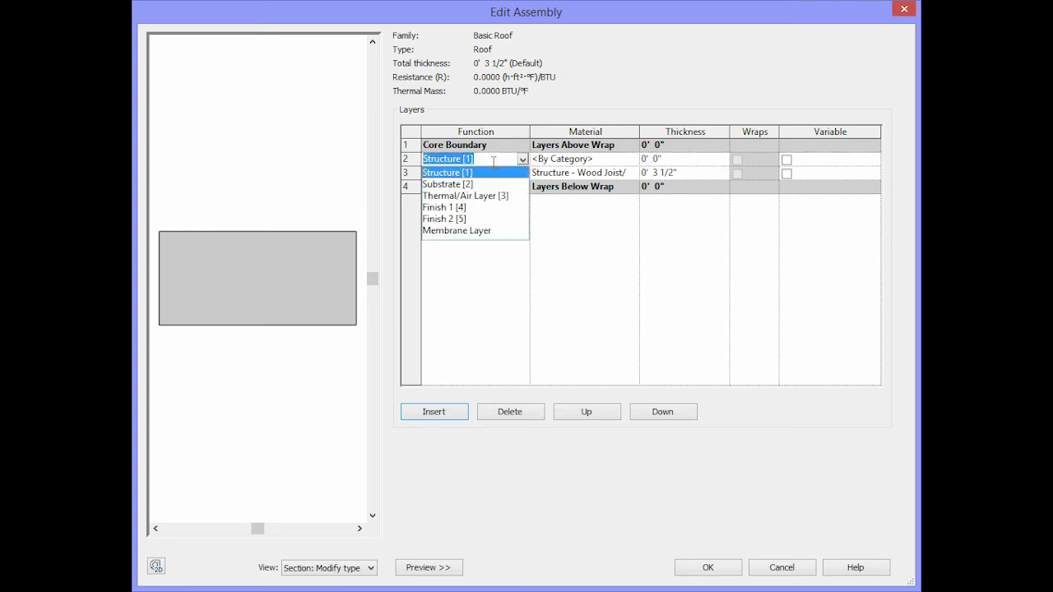
click(453, 185)
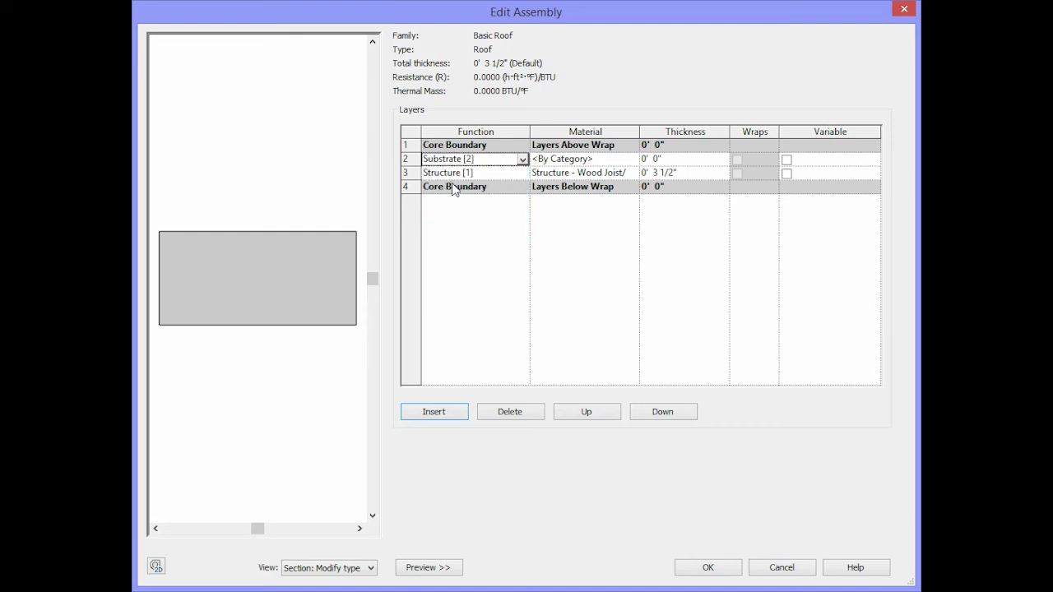
Assign the Wood - Sheathing - plywood material to the Substrate [2] layer.
click(632, 171)
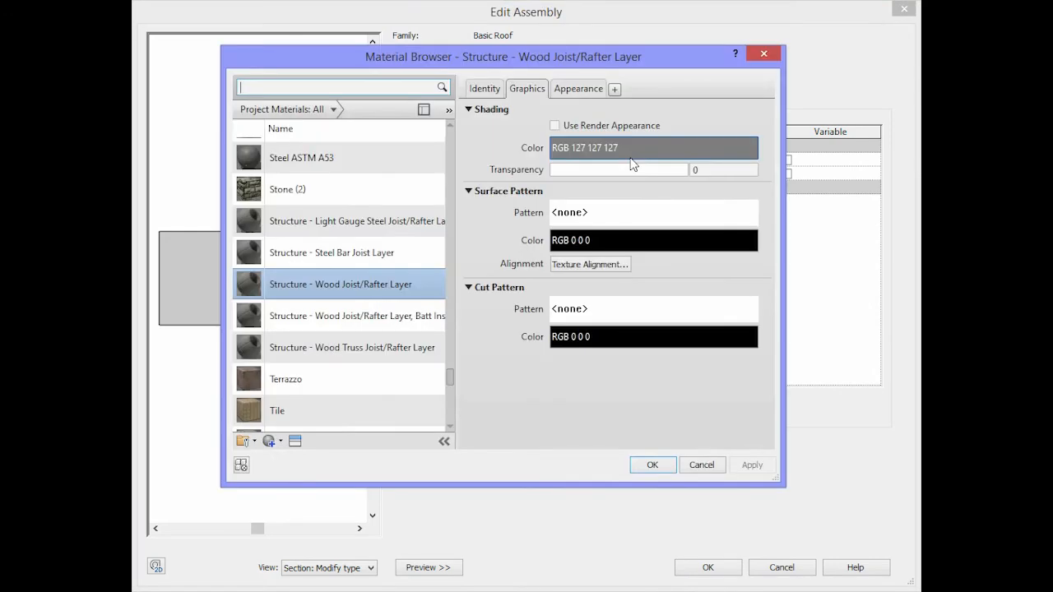
click(333, 109)
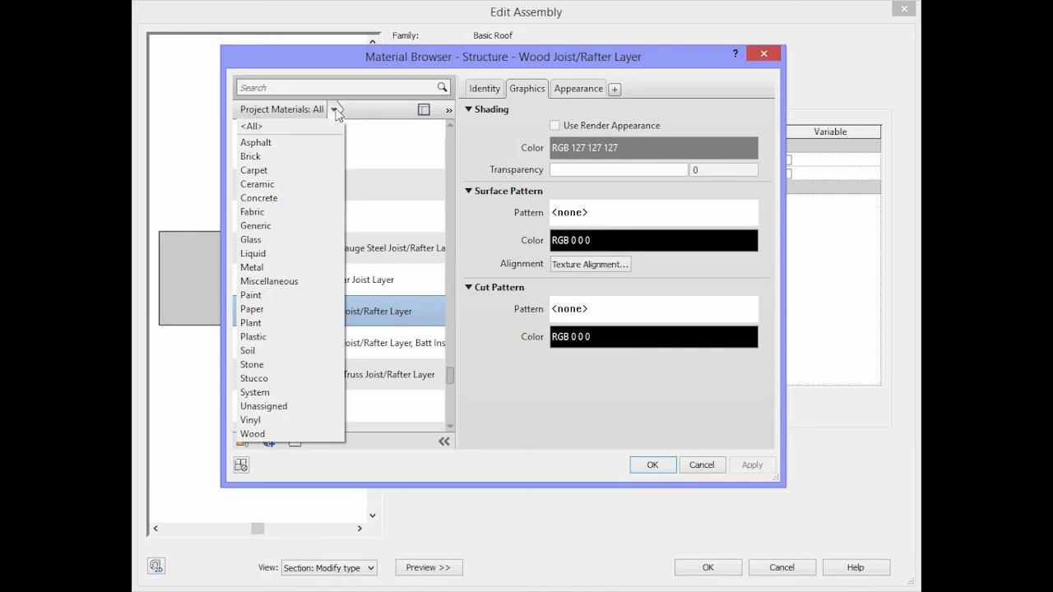
click(266, 434)
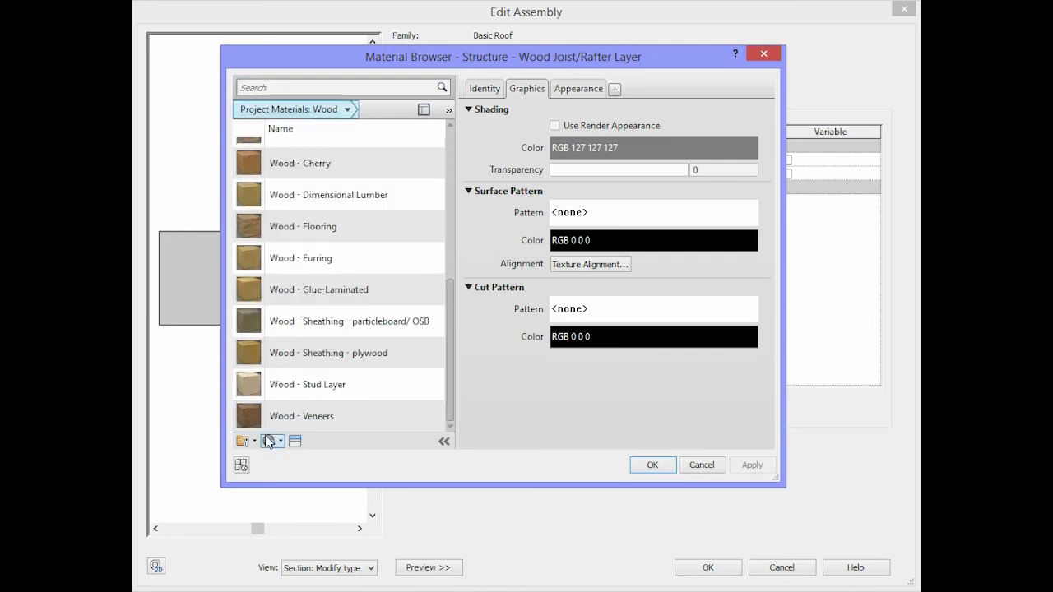
click(337, 360)
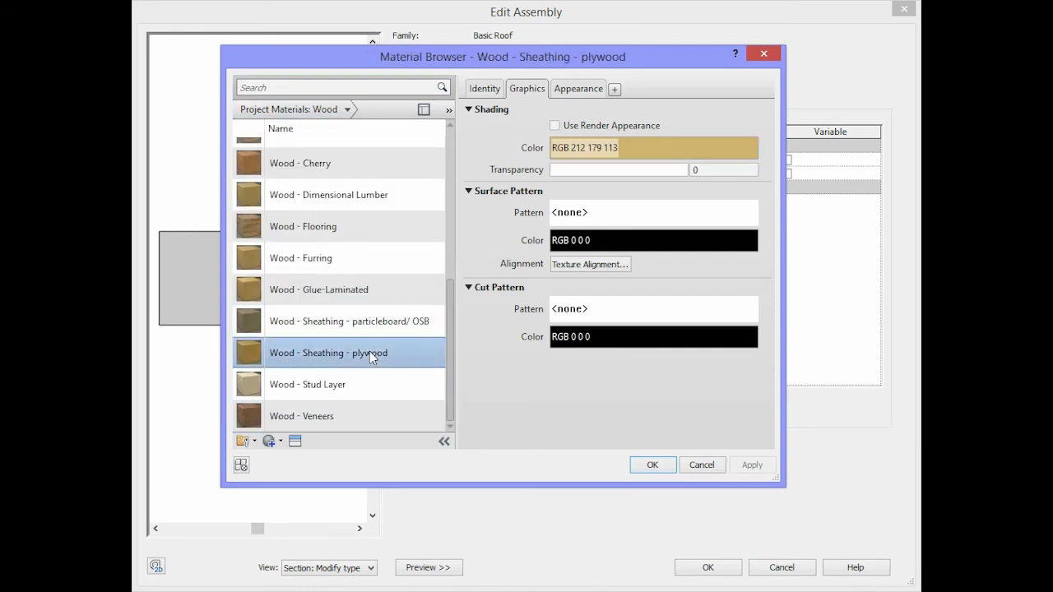
click(652, 466)
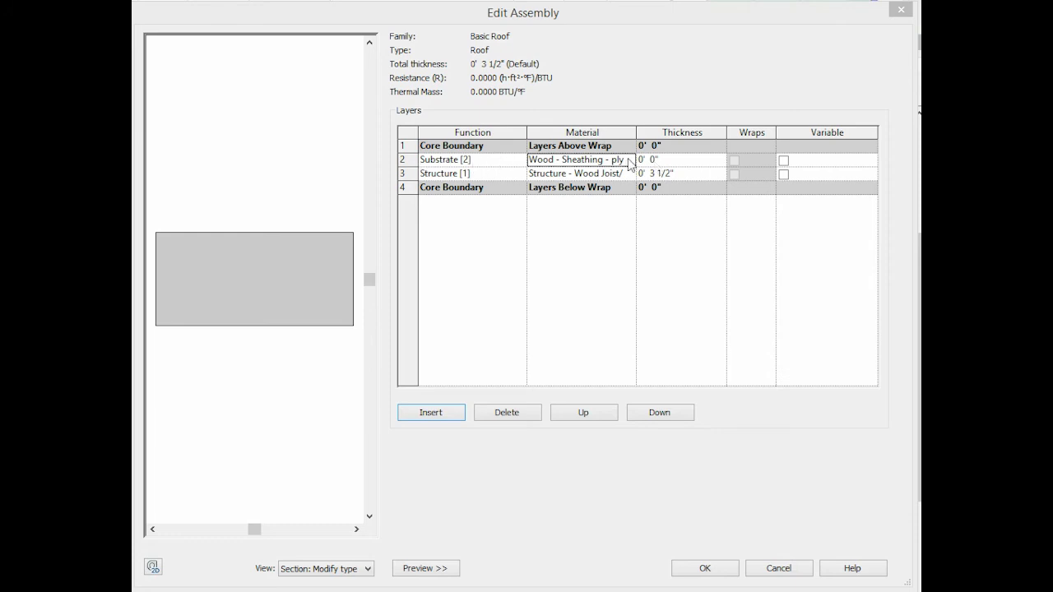
Set the thickness of the plywood substrate layer to 15/32".
click(657, 159)
key(BackSpace)
key(BackSpace)
text(15/32")
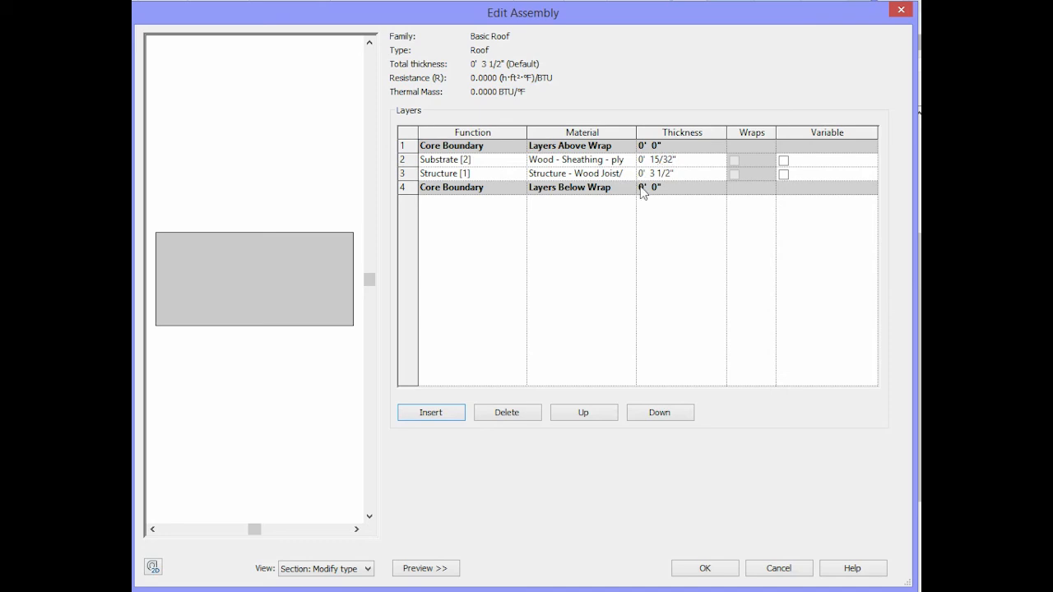
key(Tab)
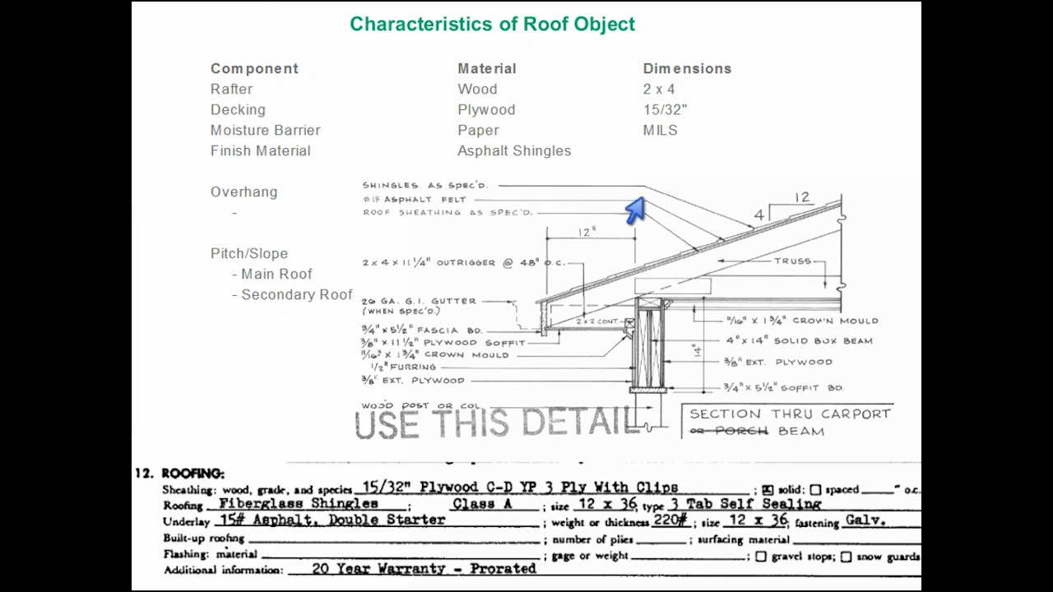
click(244, 372)
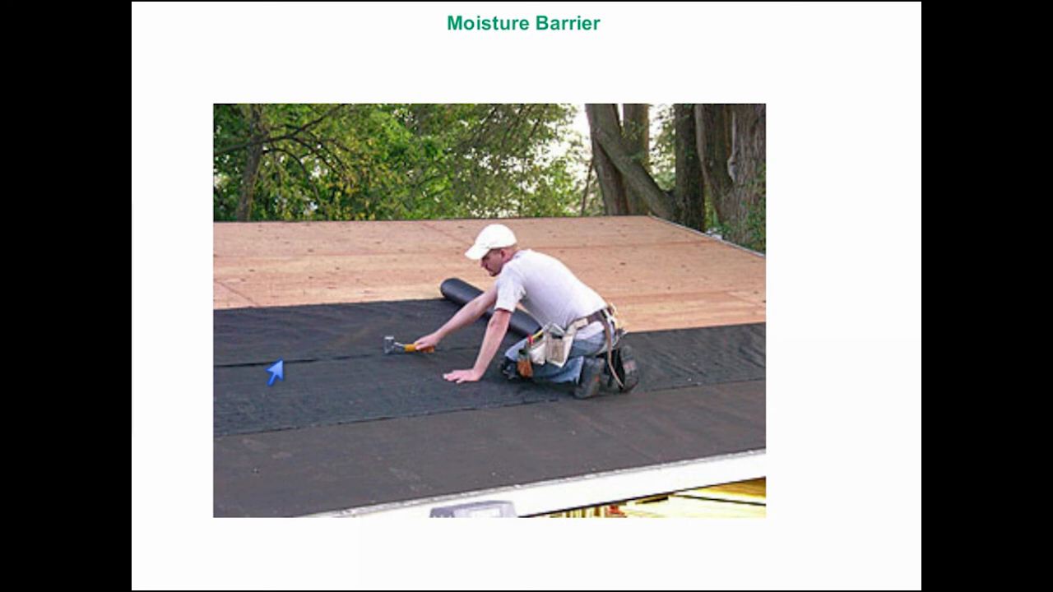
click(396, 362)
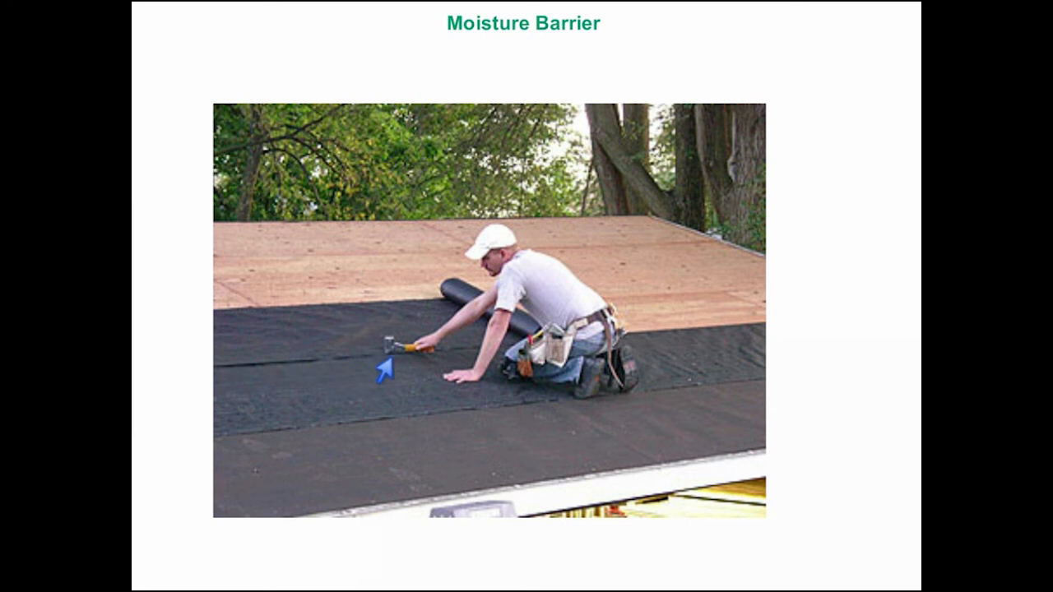
click(252, 363)
click(301, 362)
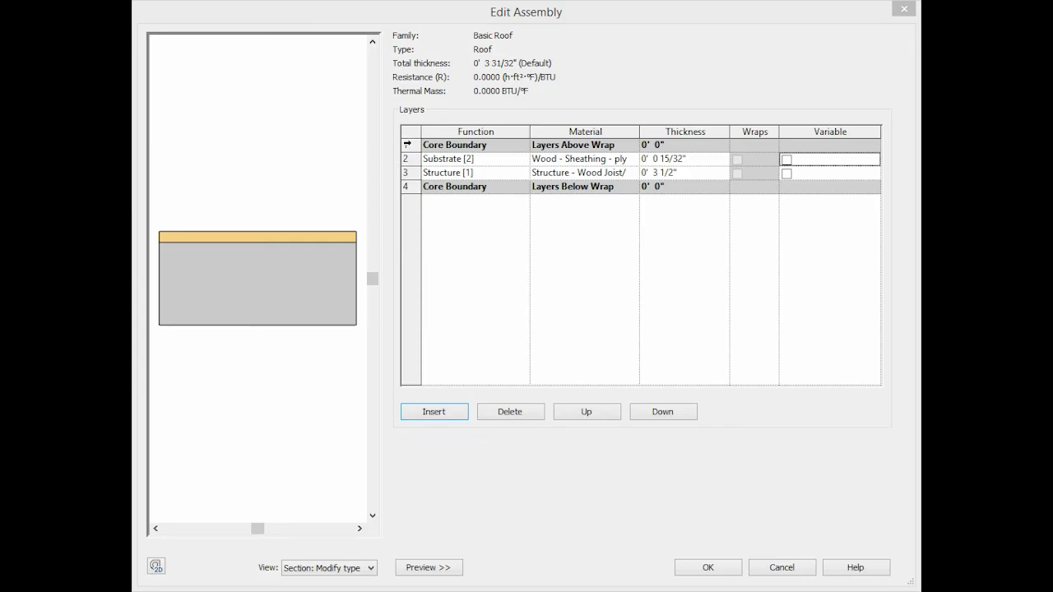
Insert a new layer above the upper core boundary and set its function to Membrane Layer.
click(408, 144)
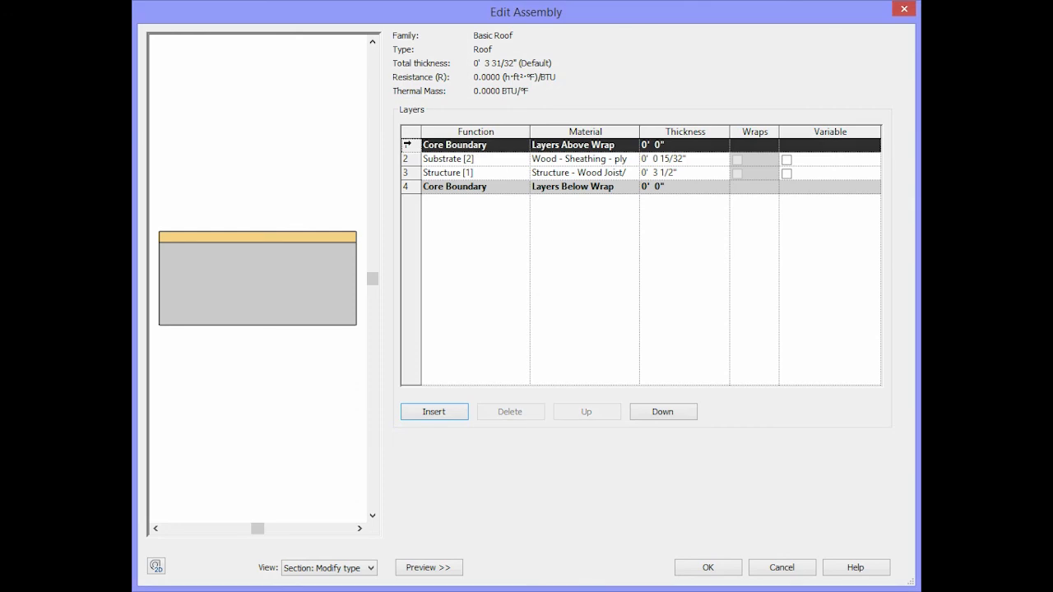
click(435, 412)
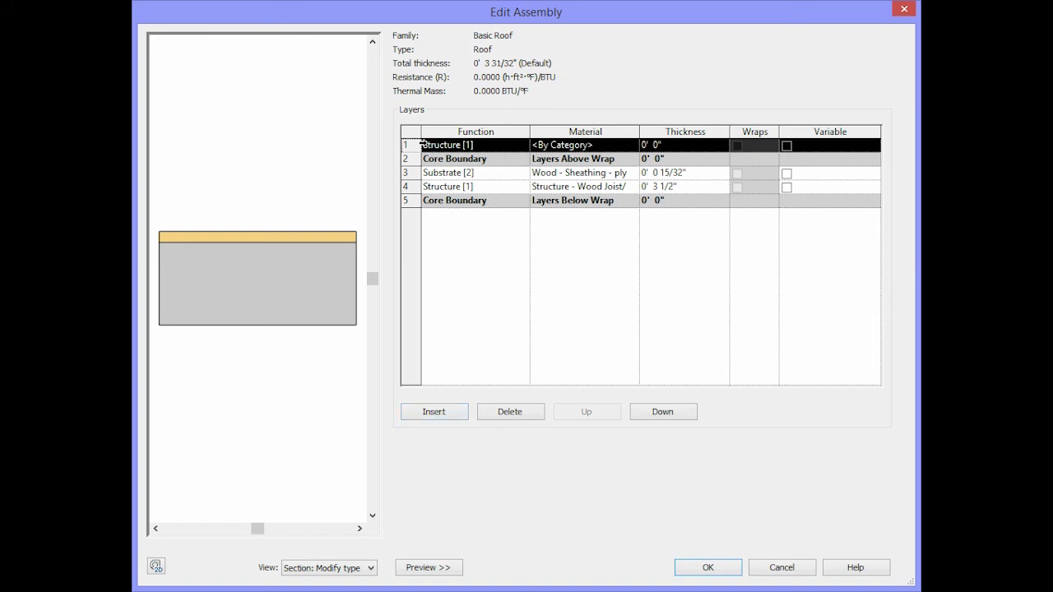
click(520, 146)
click(523, 145)
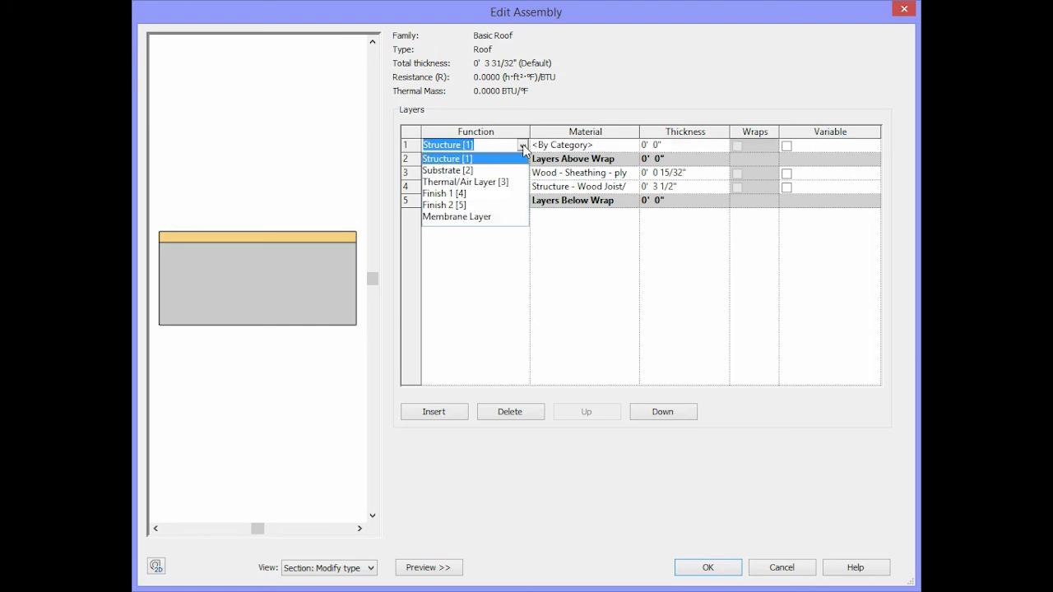
click(458, 218)
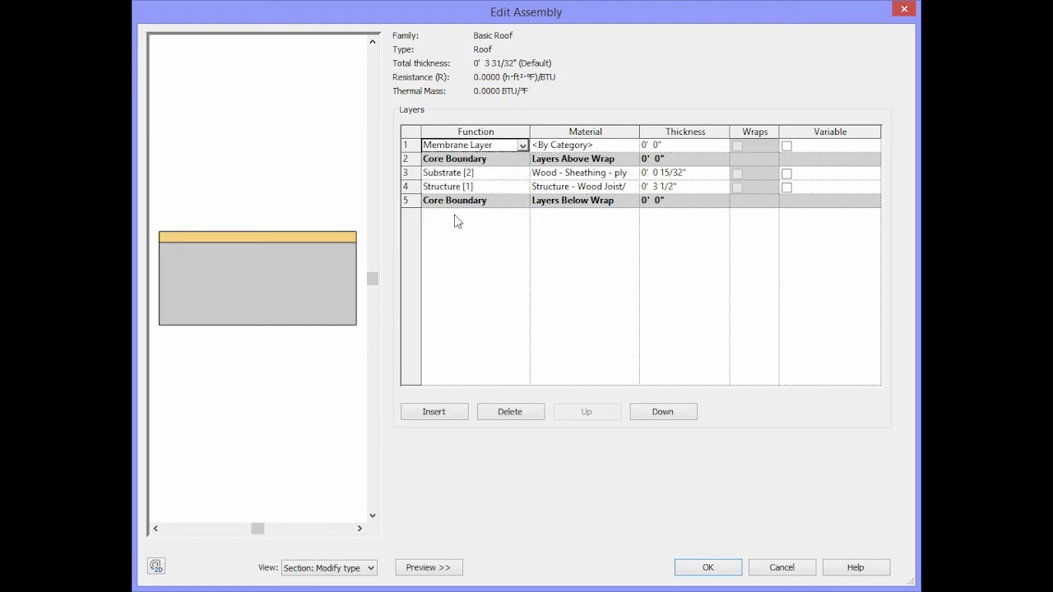
Assign the Paper material from the Paper category to the Membrane Layer.
click(632, 146)
click(631, 145)
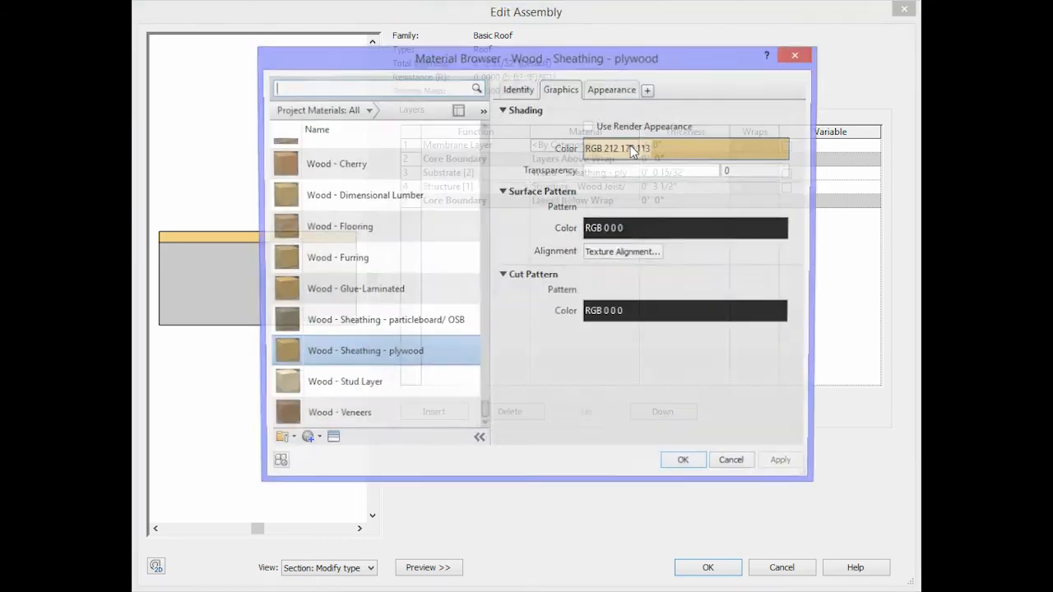
click(368, 110)
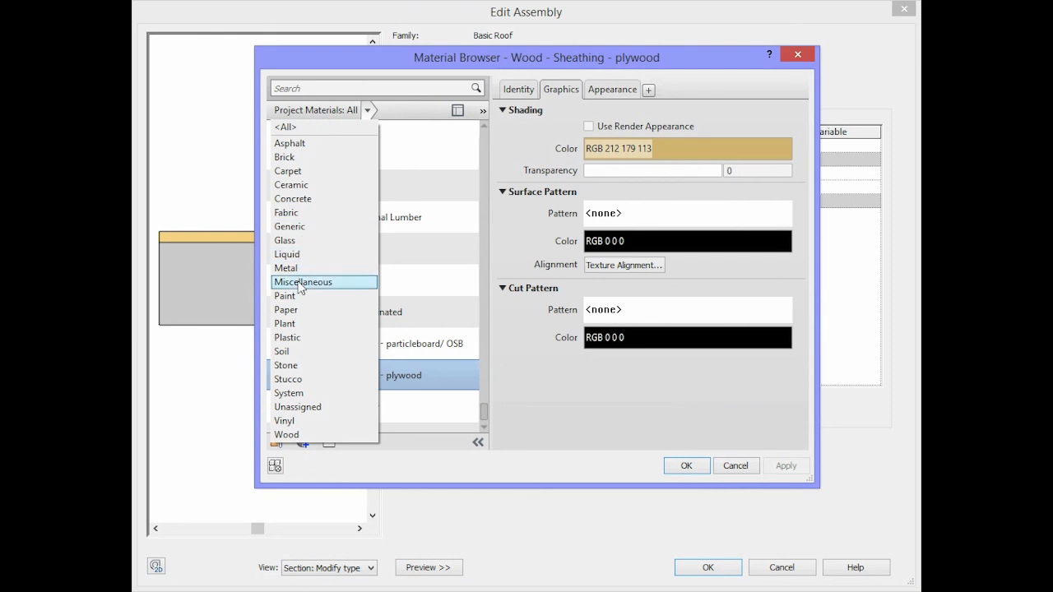
click(288, 311)
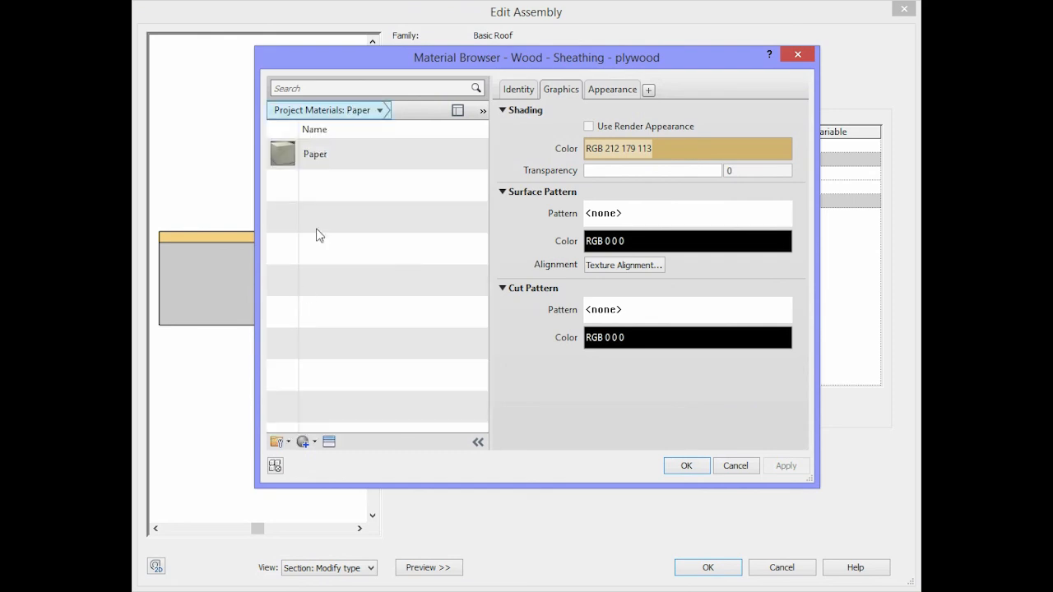
click(688, 466)
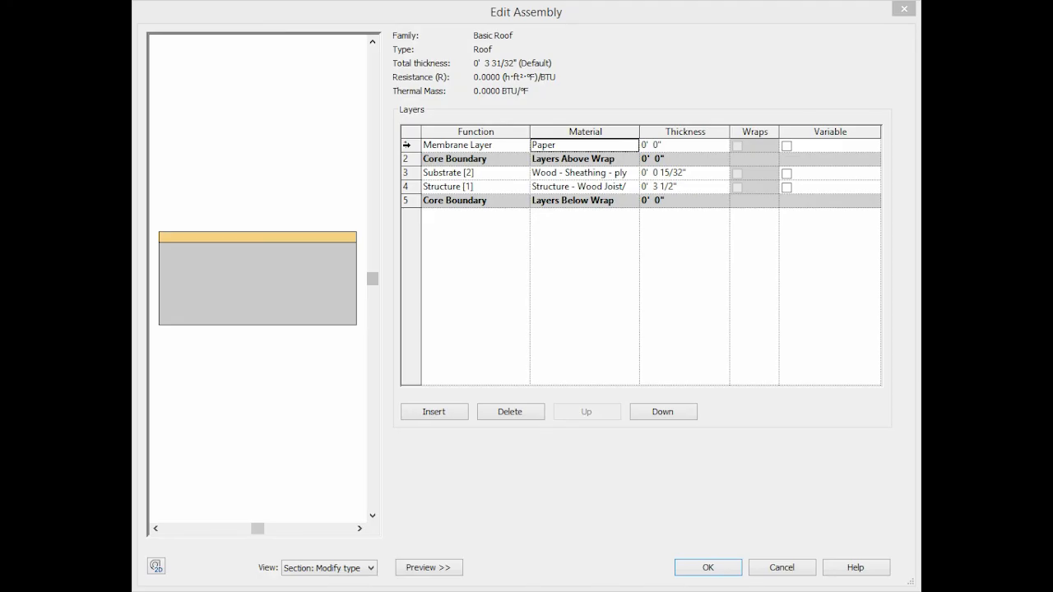
Insert a new layer above the Membrane Layer and set its function to Finish 2 [5].
click(407, 145)
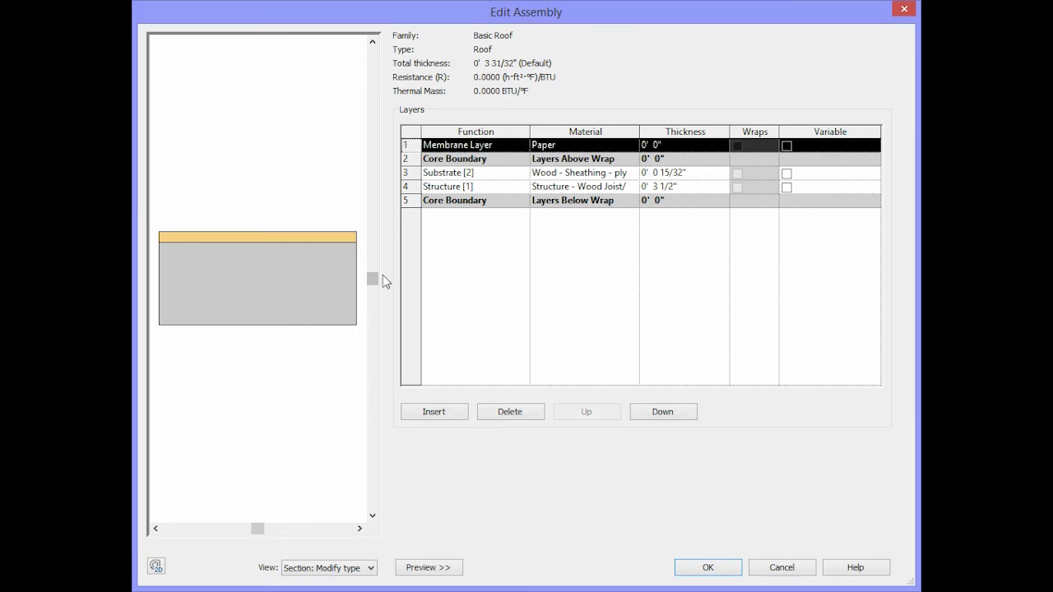
click(433, 413)
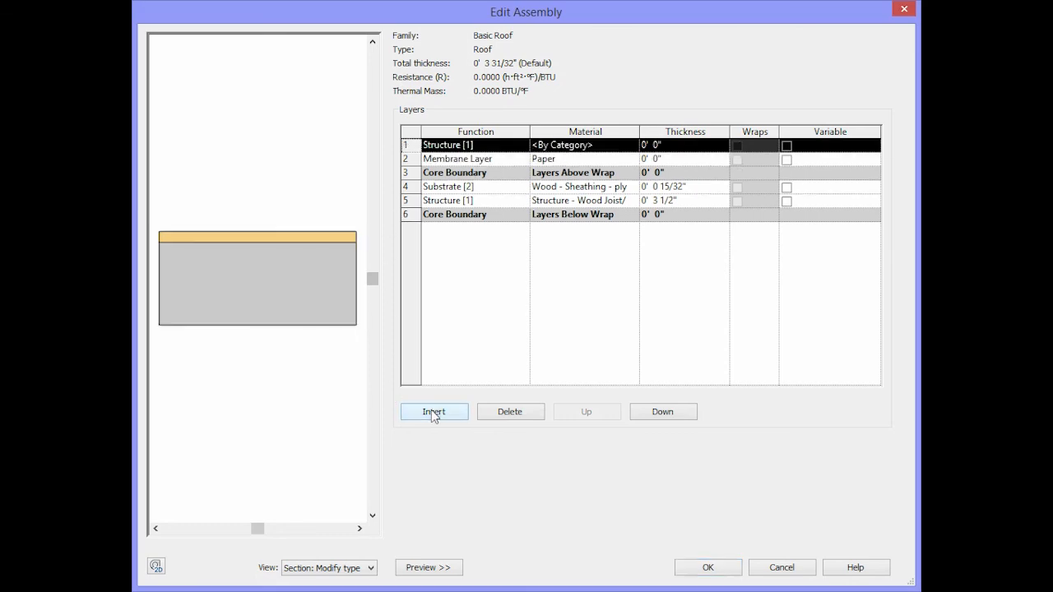
click(509, 147)
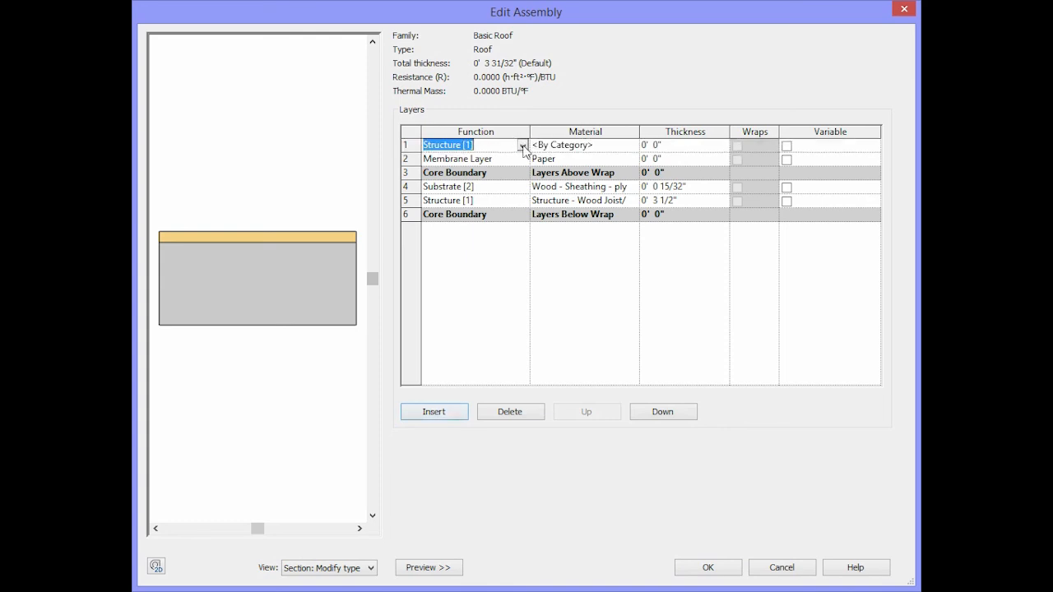
click(521, 146)
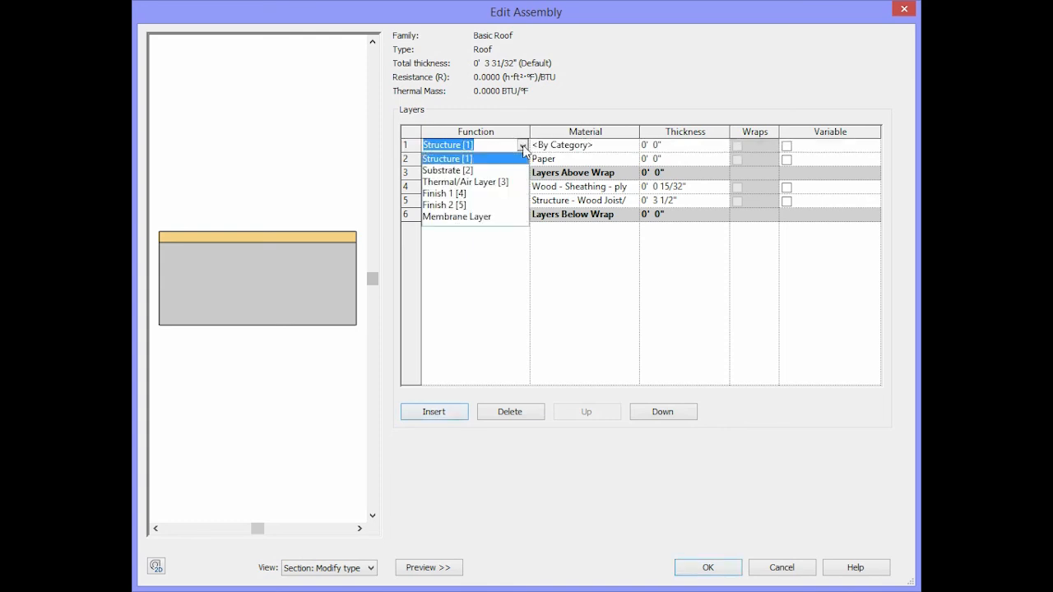
click(454, 205)
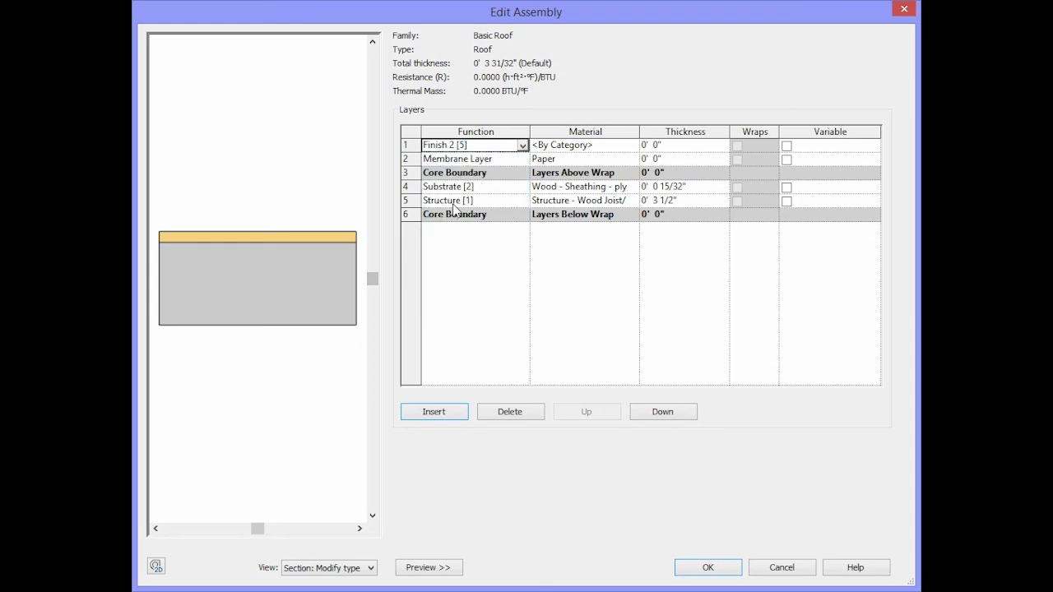
Assign the Roofing - Asphalt Shingle material to the Finish 2 [5] layer.
click(625, 146)
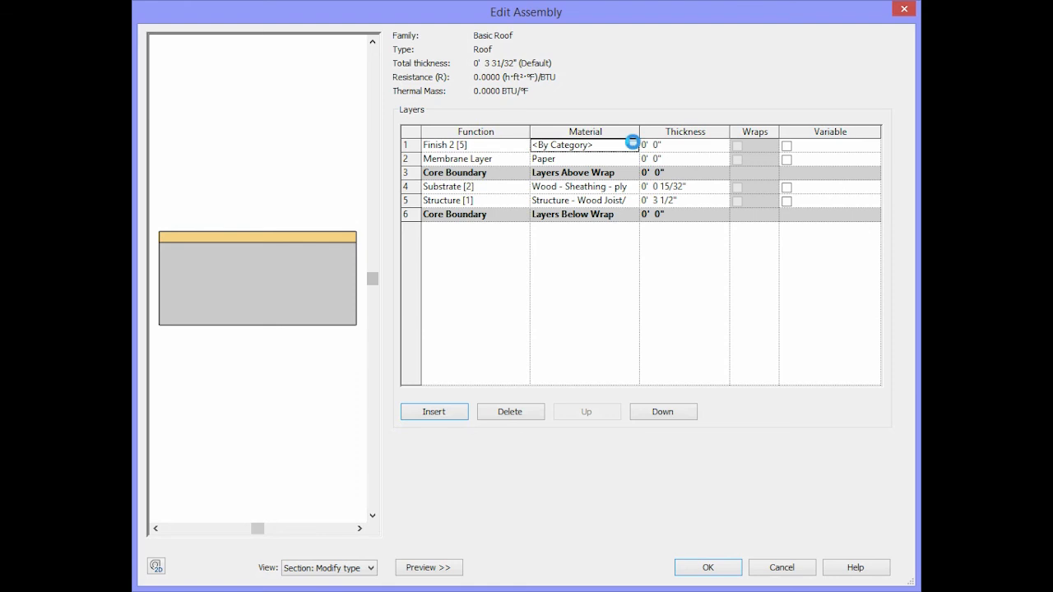
click(633, 145)
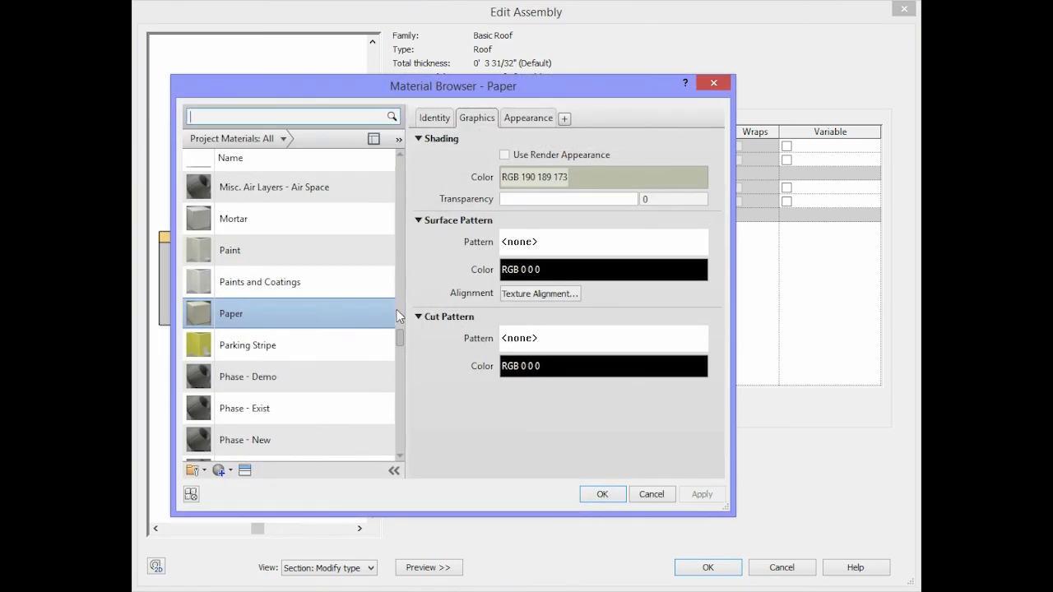
drag(401, 336, 402, 324)
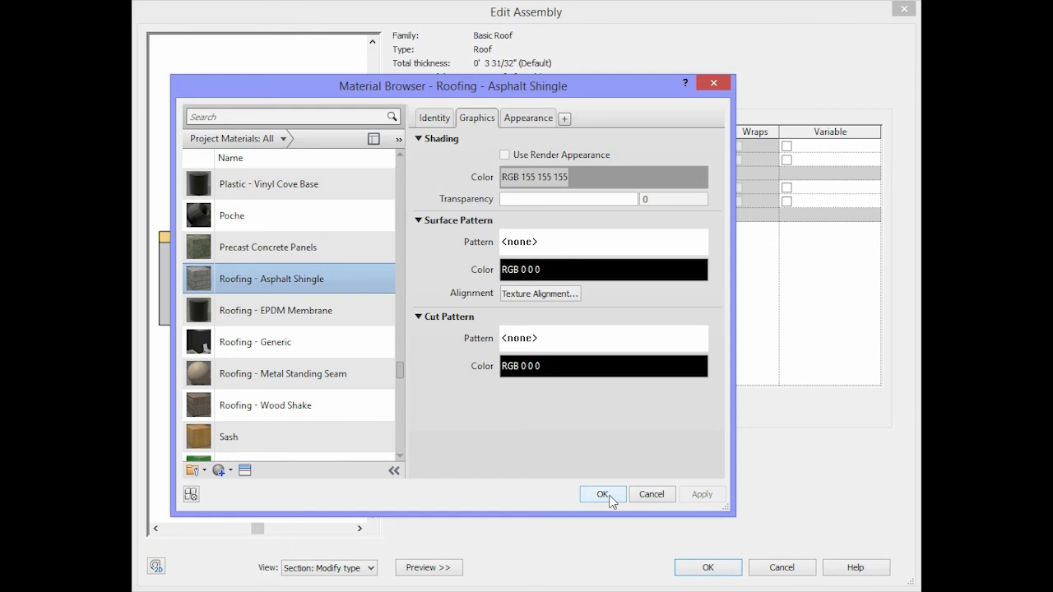
click(603, 495)
Set the thickness of the asphalt shingle finish layer to 1/4".
click(662, 144)
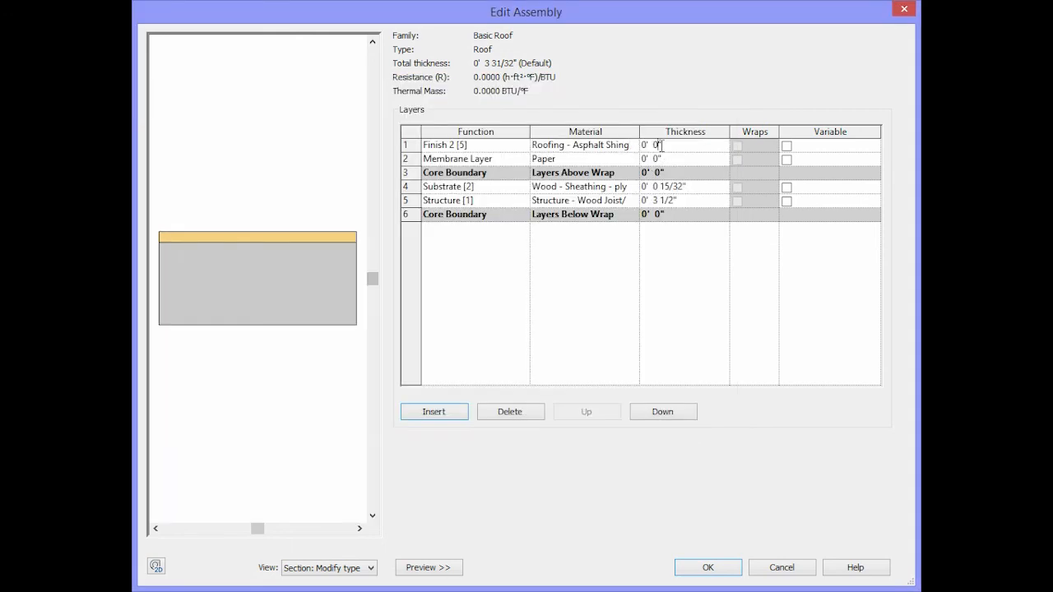
text(1/4)
key(Tab)
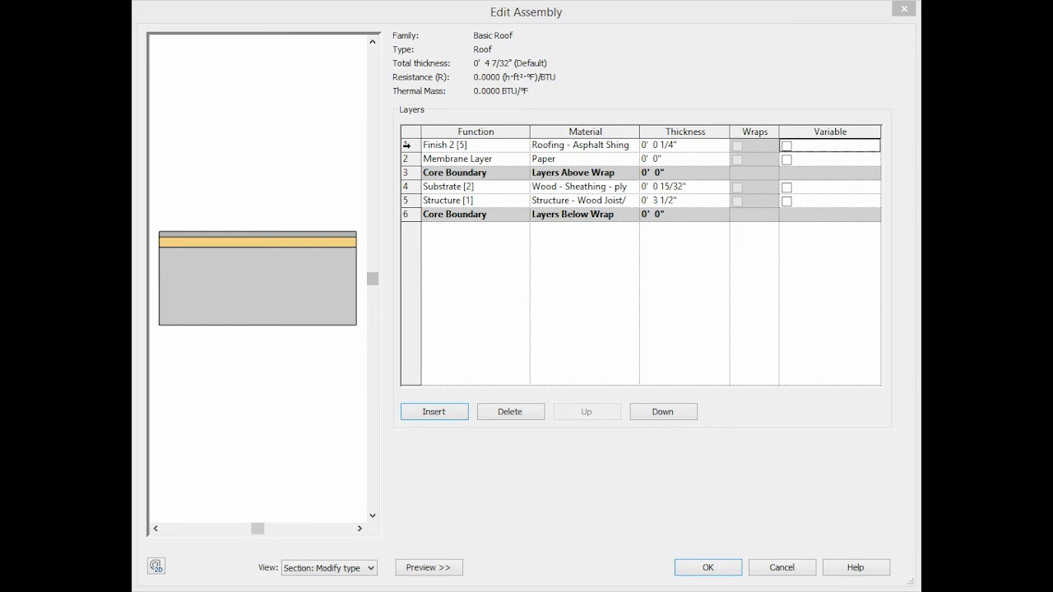
Review the roof assembly row by row, from the shingle finish down to the lower core boundary.
click(406, 145)
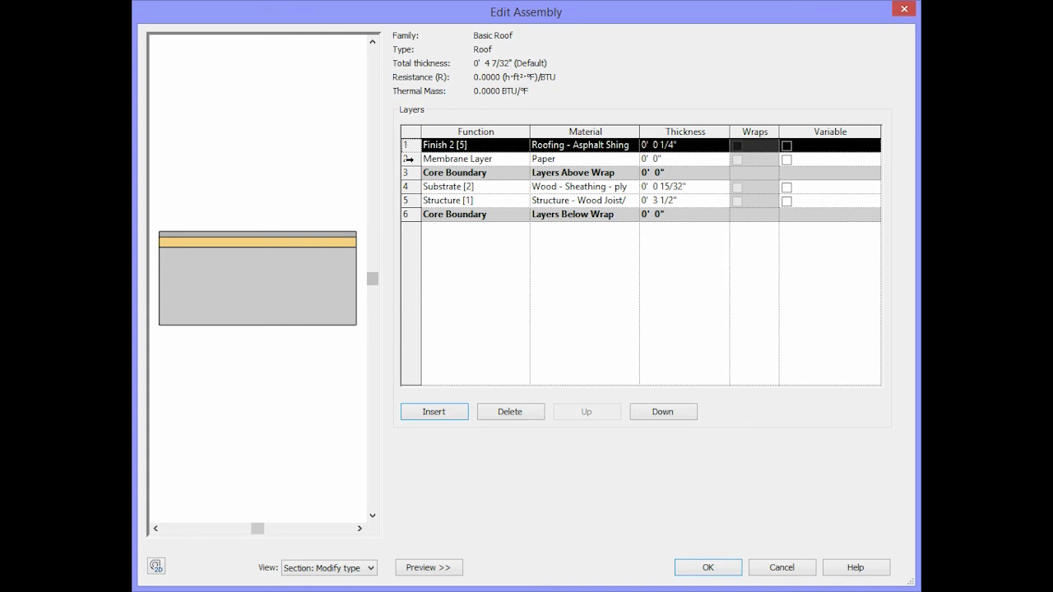
click(409, 159)
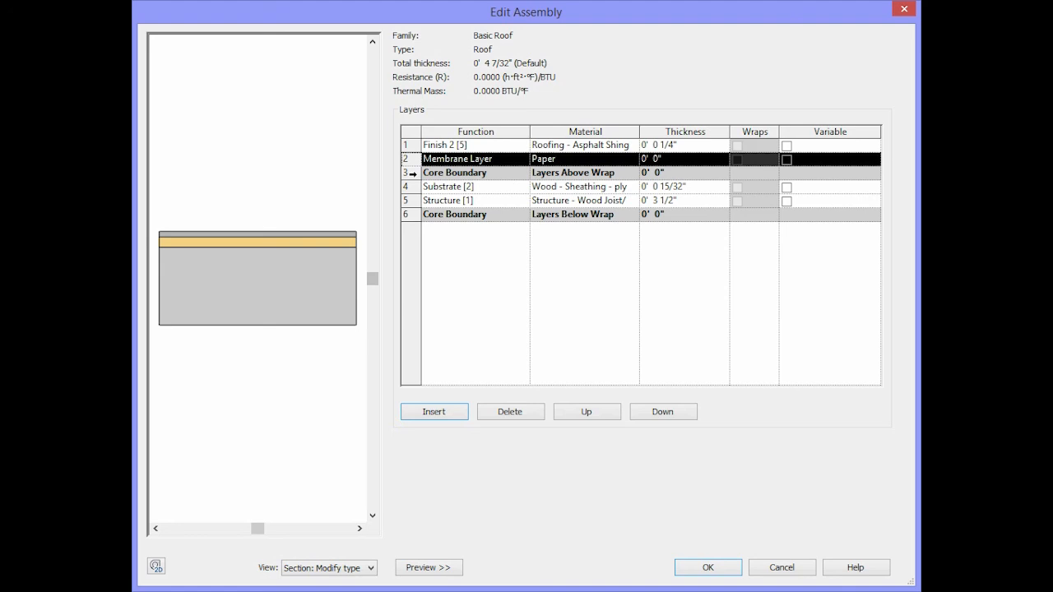
click(413, 174)
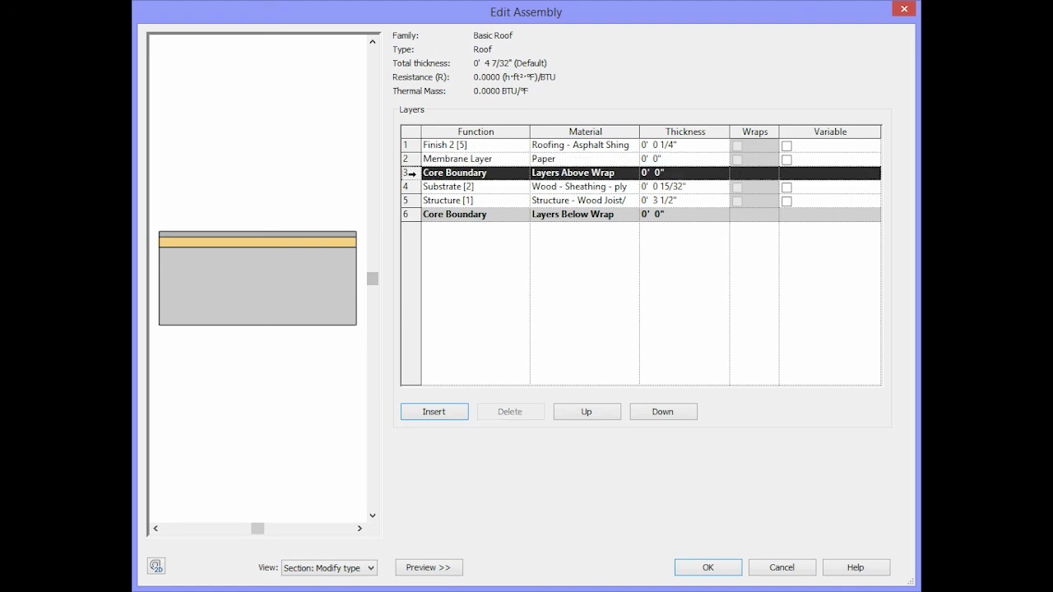
click(409, 186)
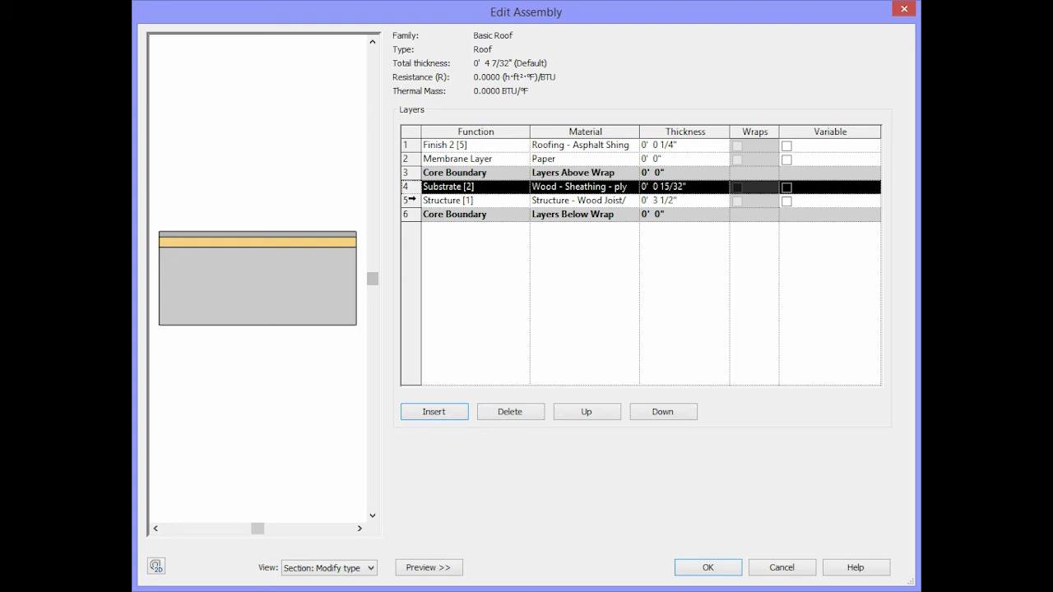
click(407, 200)
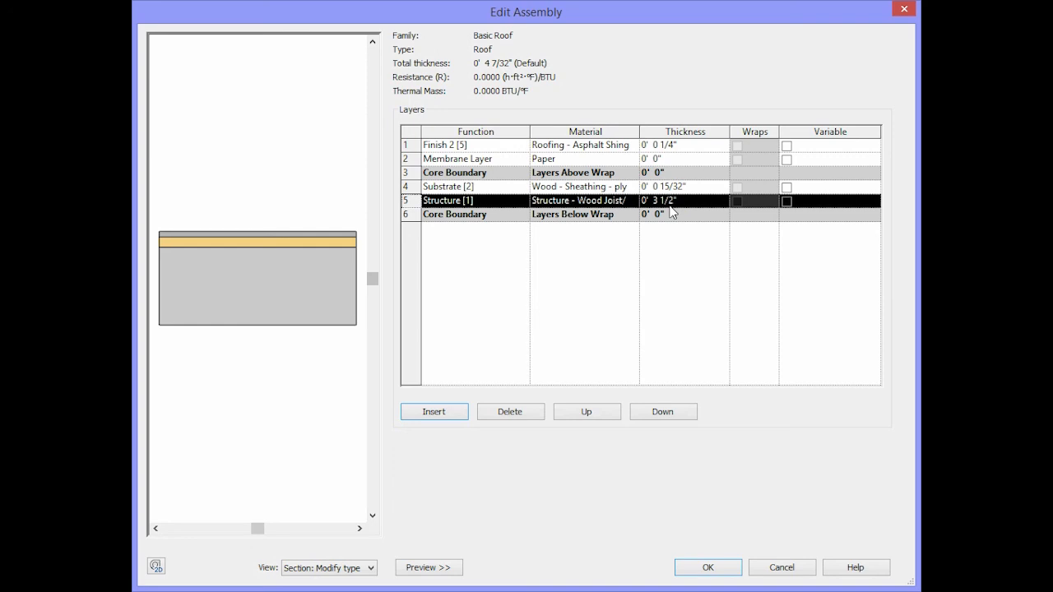
click(405, 214)
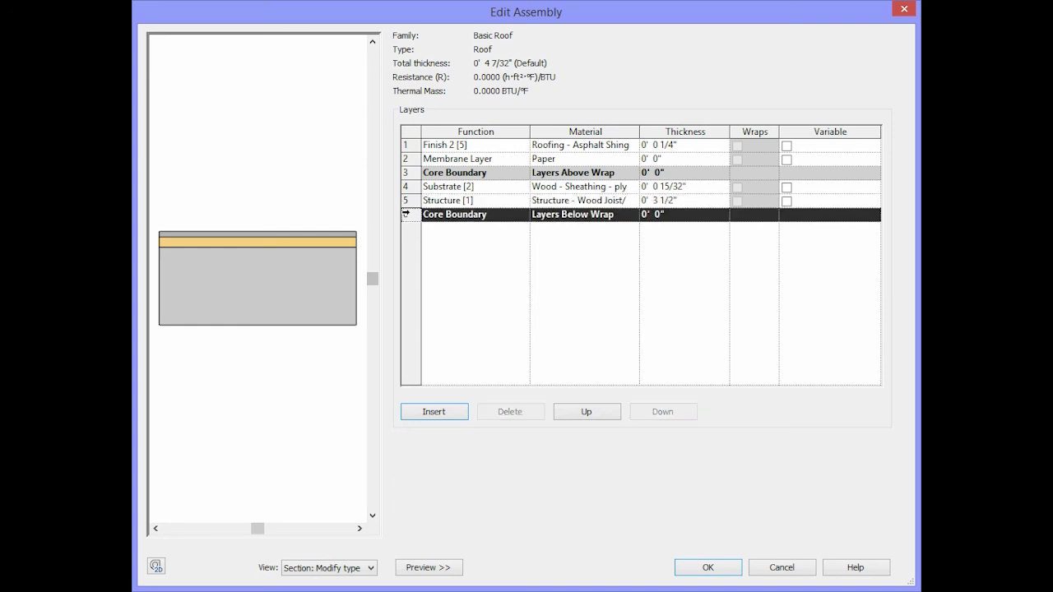